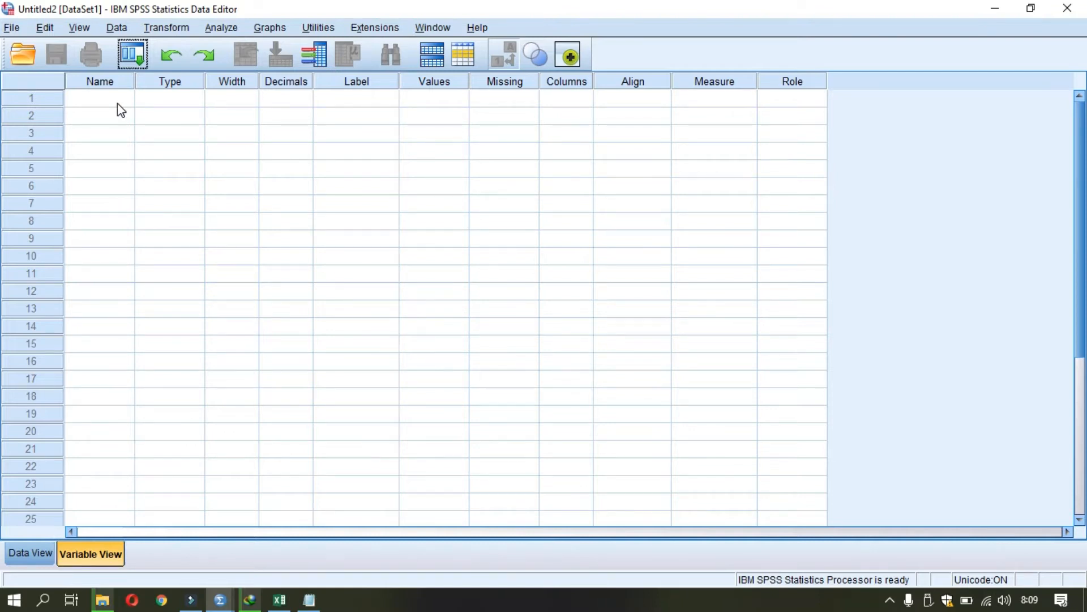
Define two variables named sistolik and kode in the first two rows of the variable list
click(117, 103)
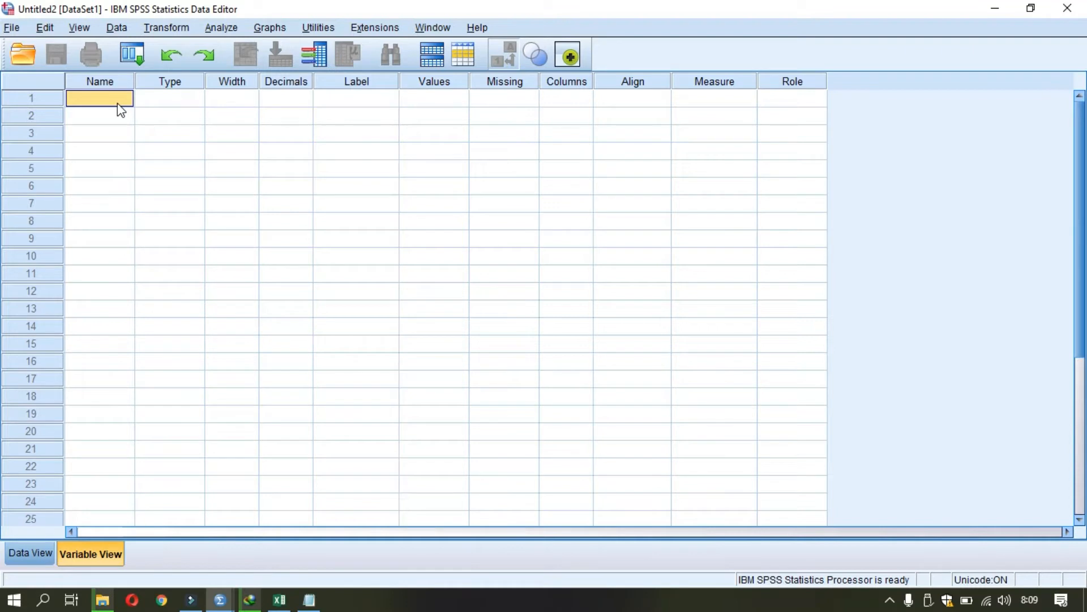
text(sistolik)
click(110, 117)
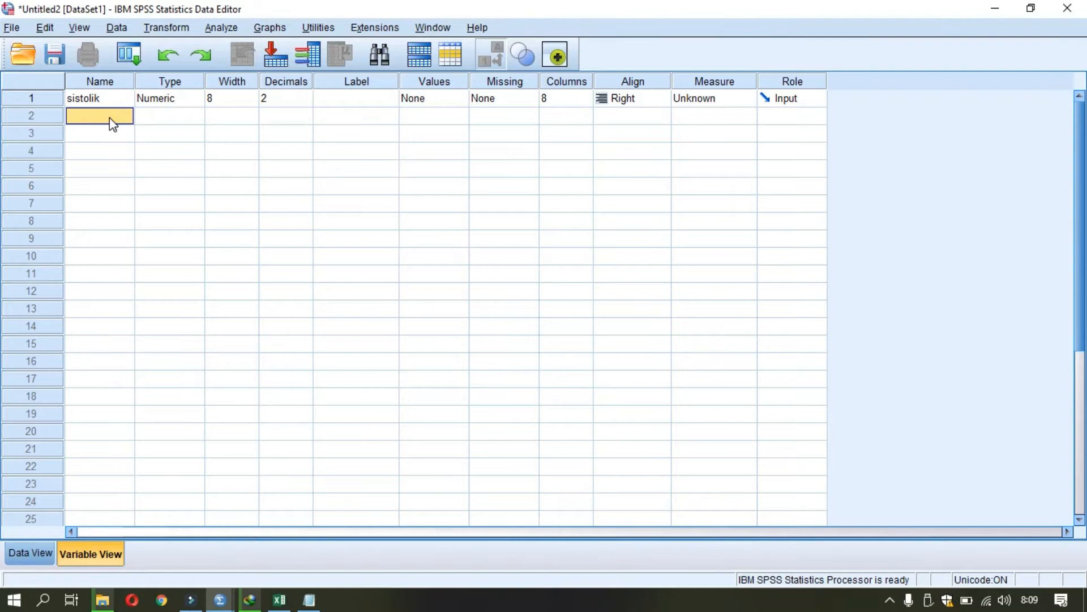
text(kode)
click(355, 108)
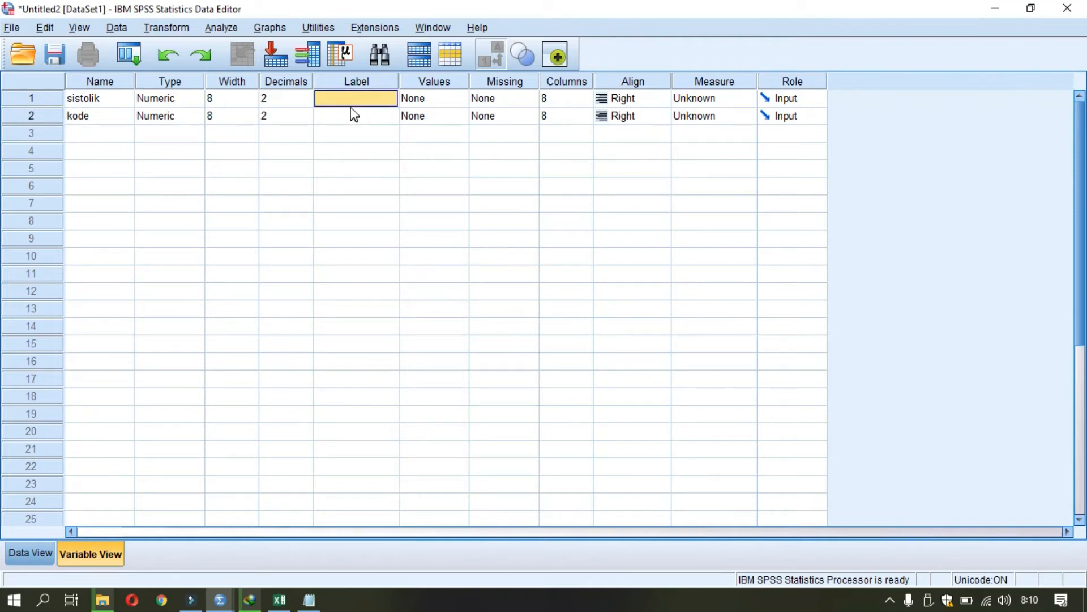
Add a value label to the kode variable that assigns value 1 to "pretest"
click(352, 117)
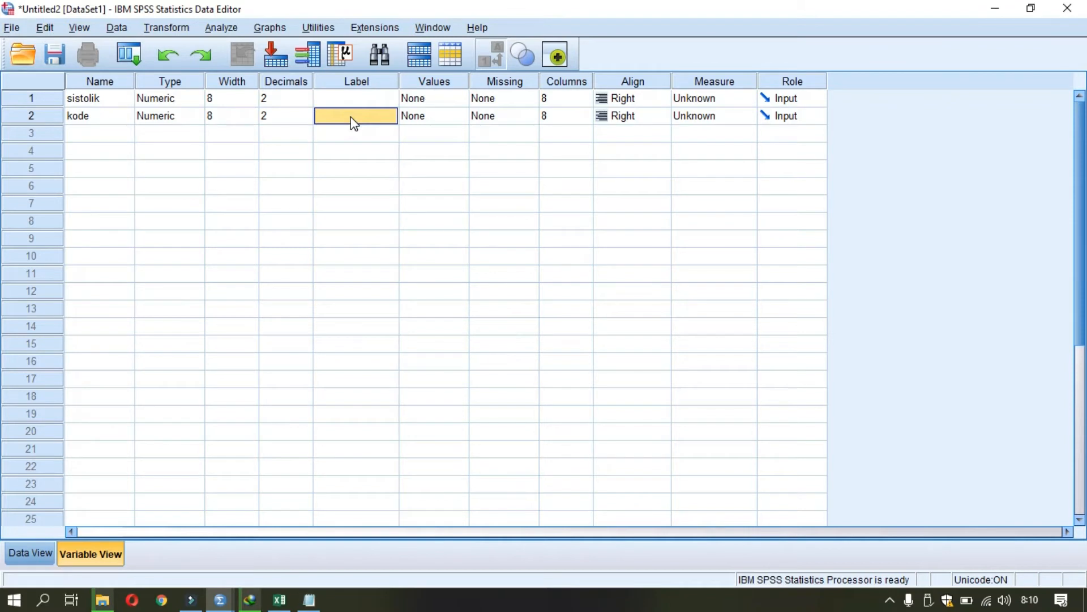
click(417, 109)
click(458, 117)
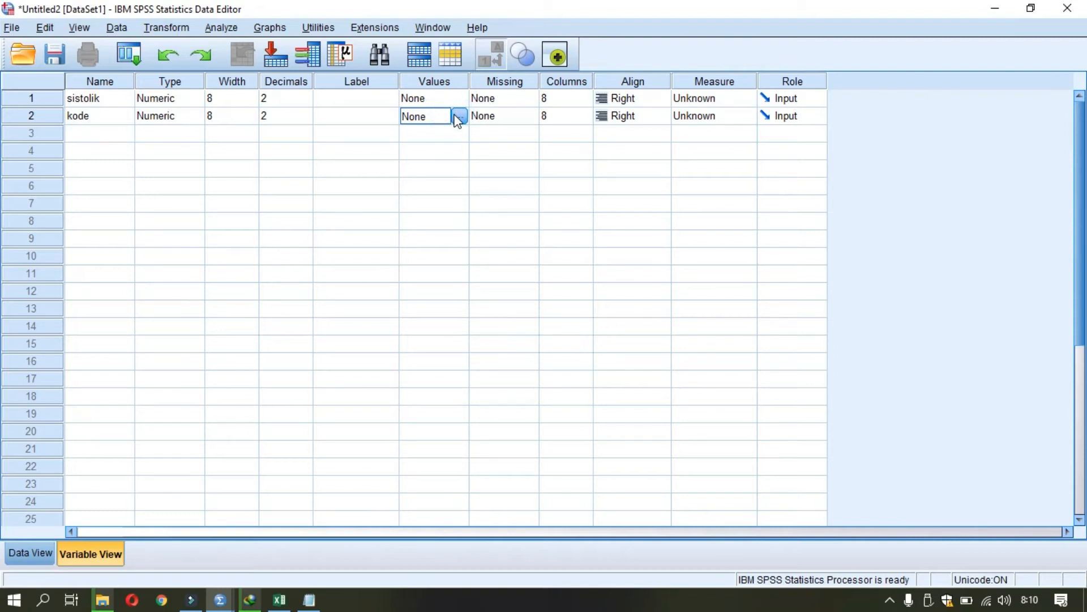
click(459, 117)
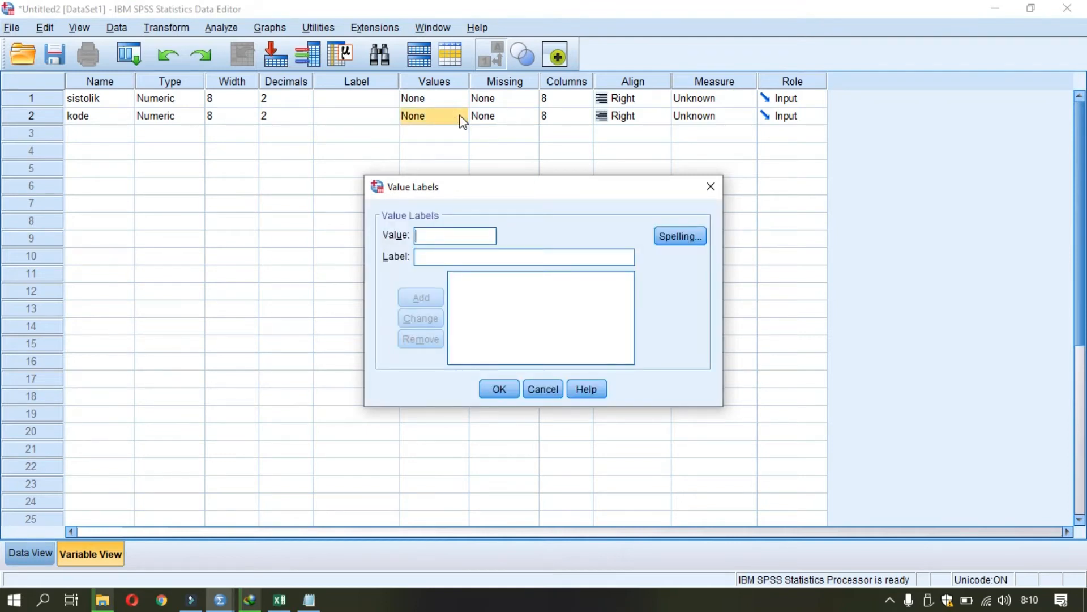
text(1)
text(pretest)
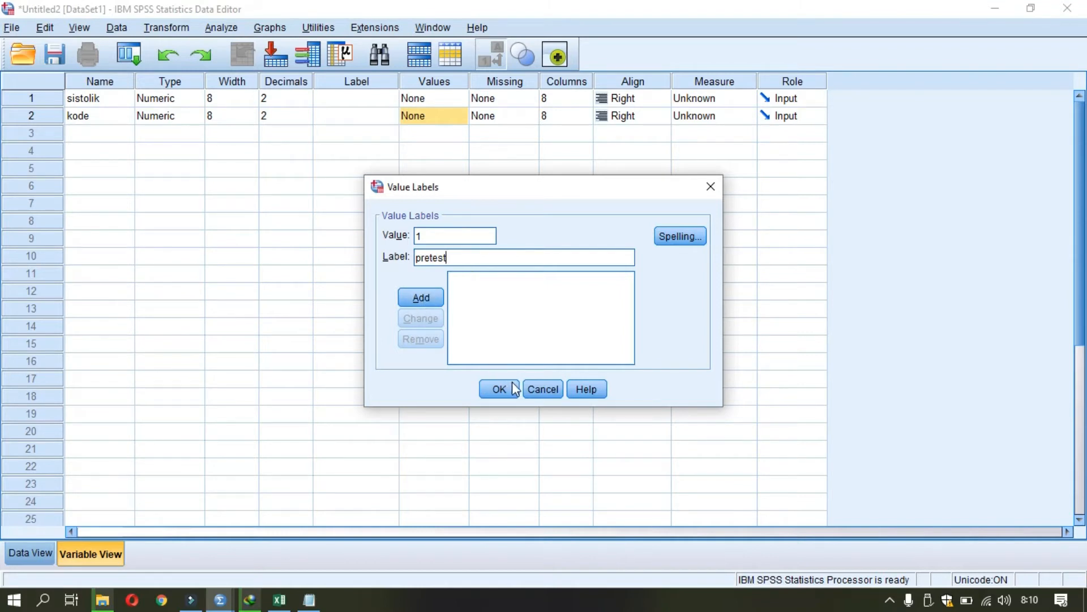
click(414, 295)
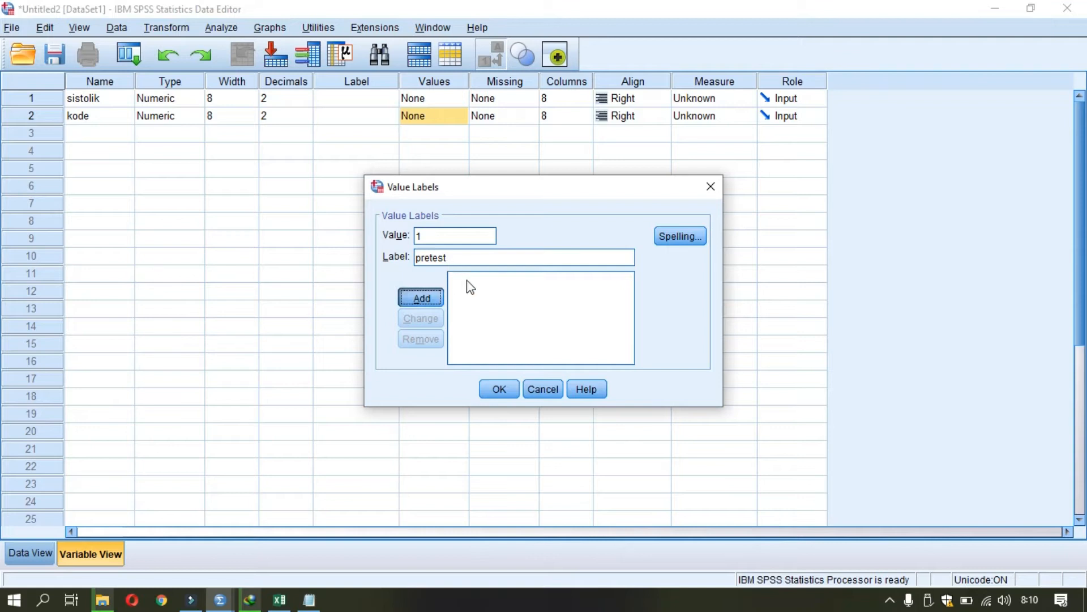
Add value 2 with the label "posttest" for kode and apply the value labels
text(2)
click(459, 257)
text(post test)
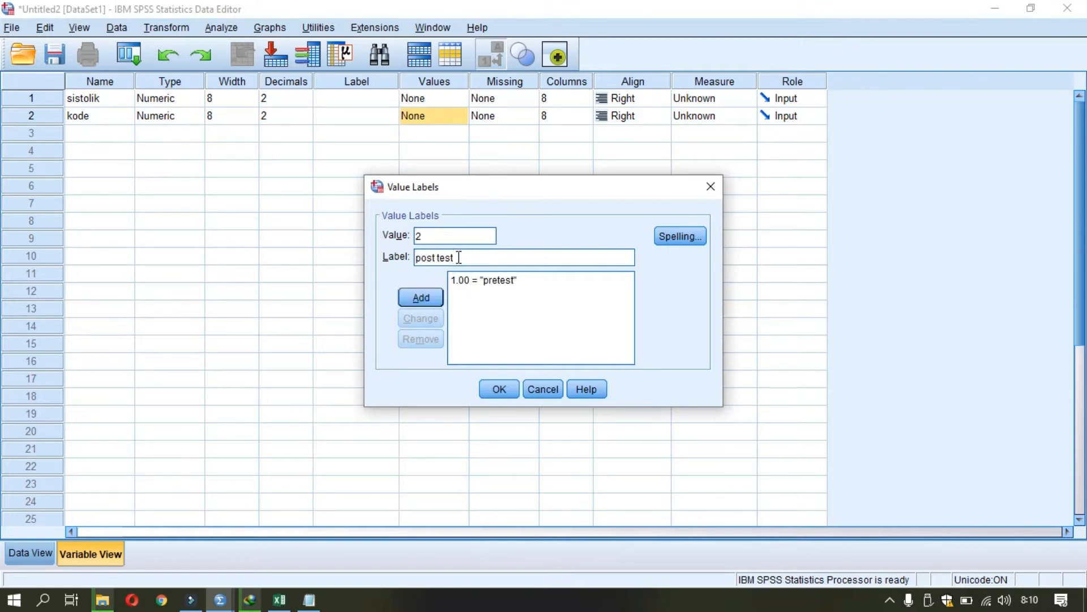
click(436, 262)
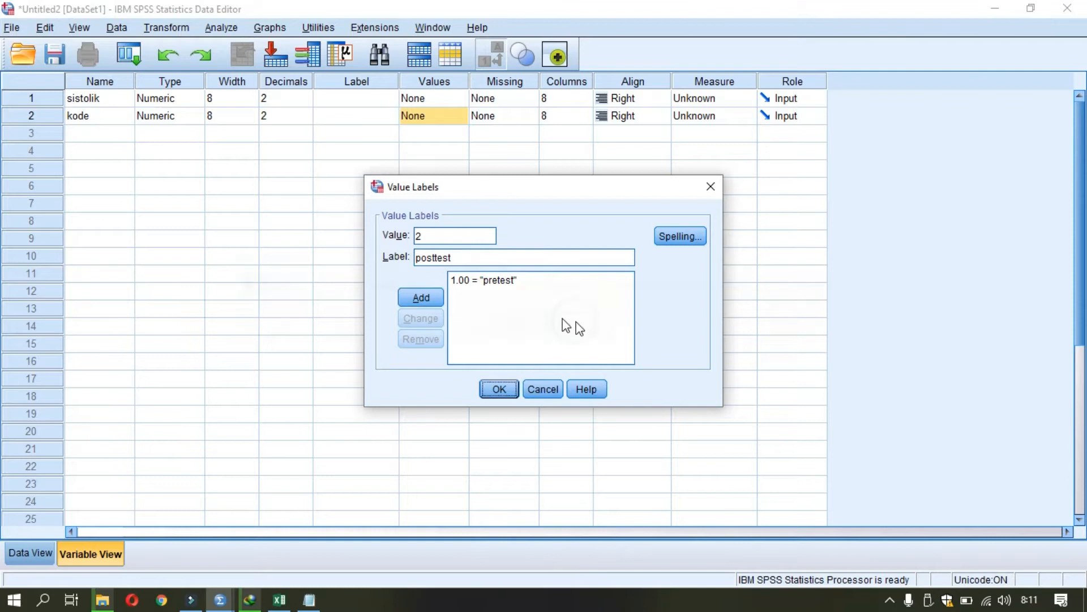
click(423, 297)
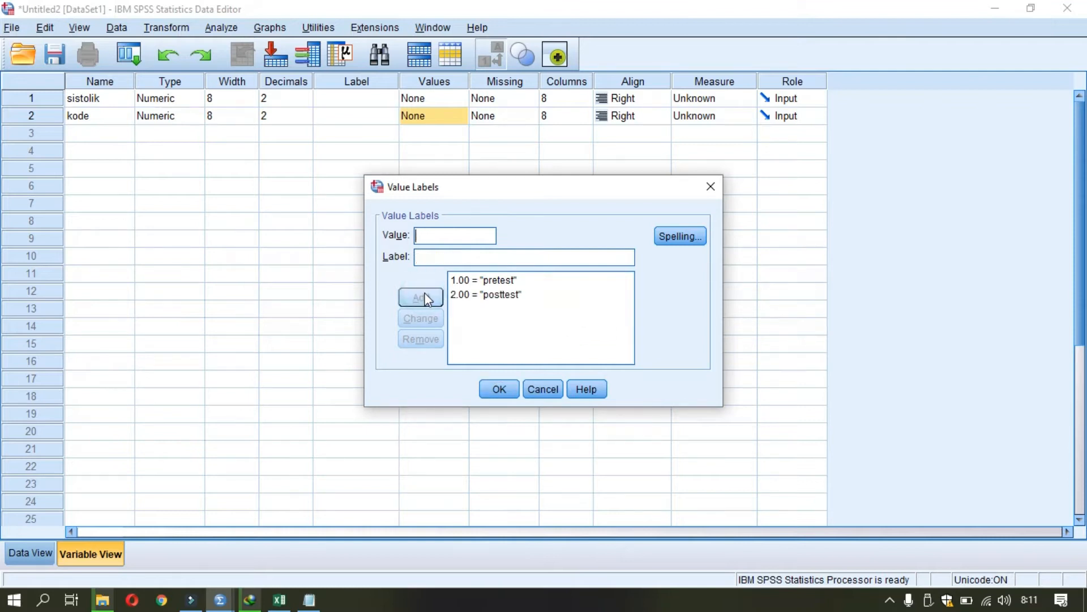
click(498, 389)
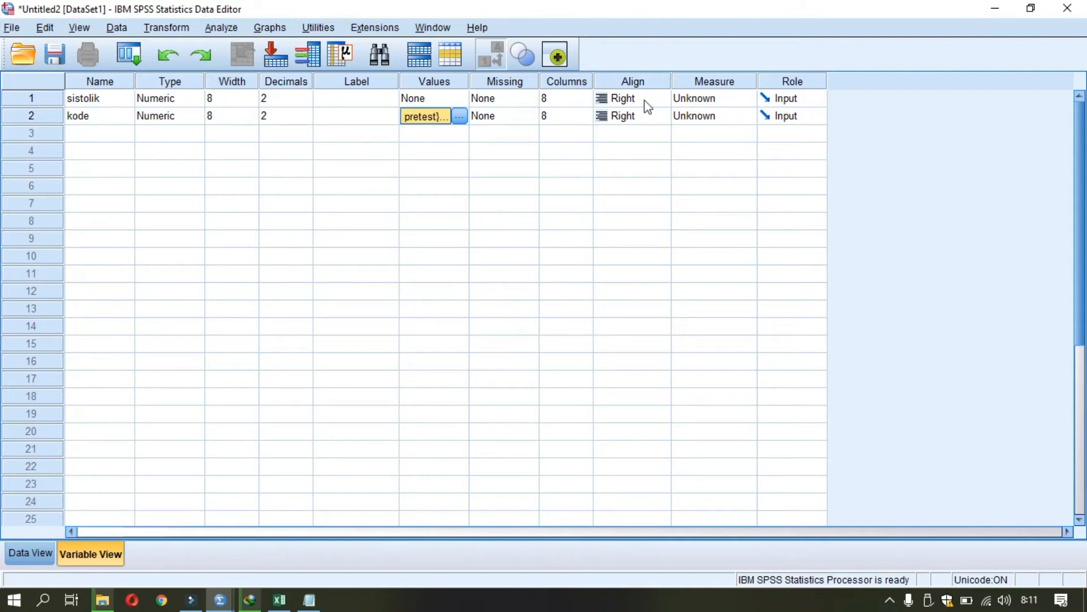
Set the measurement level of sistolik to Nominal and that of kode to Scale
click(698, 117)
click(703, 116)
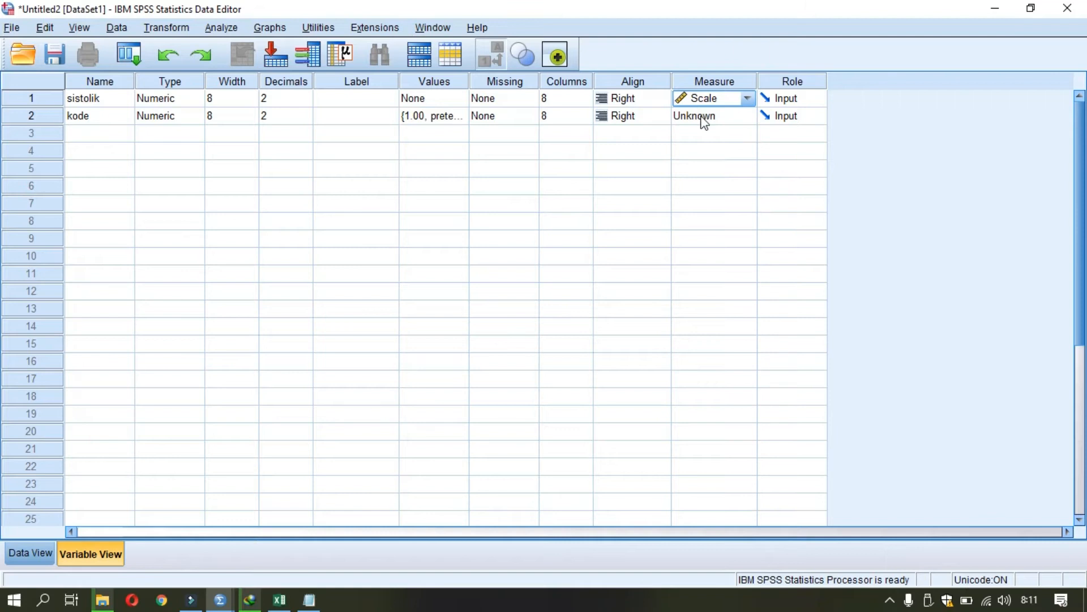
click(739, 103)
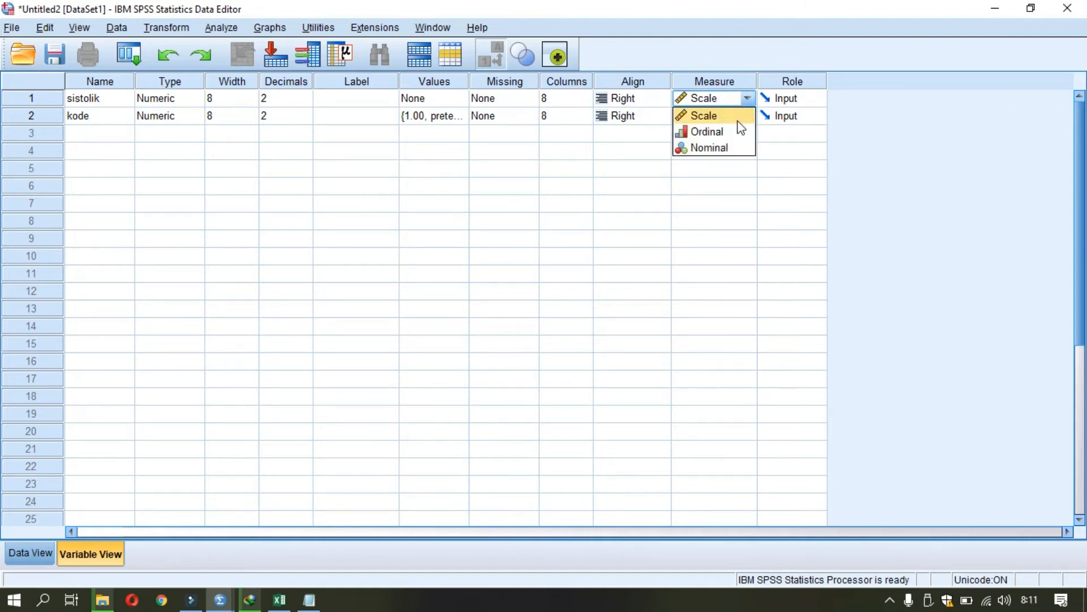
click(736, 148)
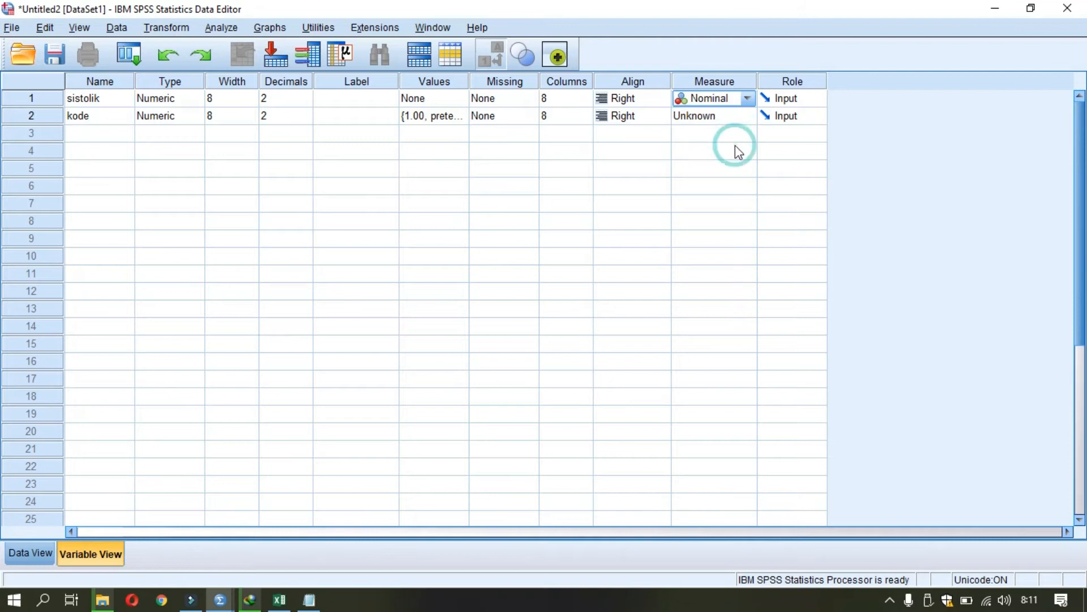
click(739, 121)
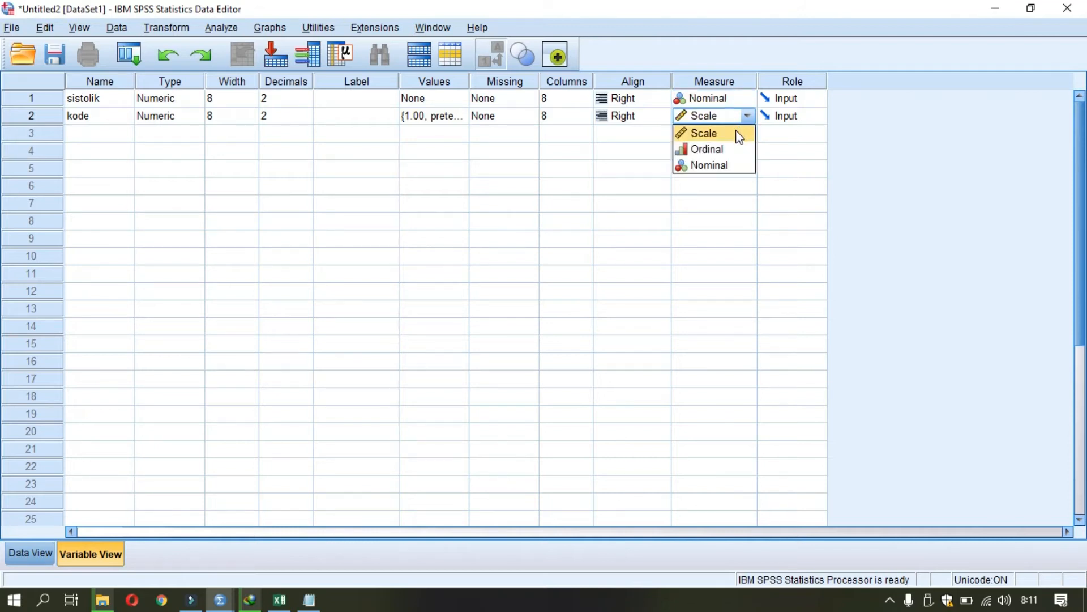
click(738, 134)
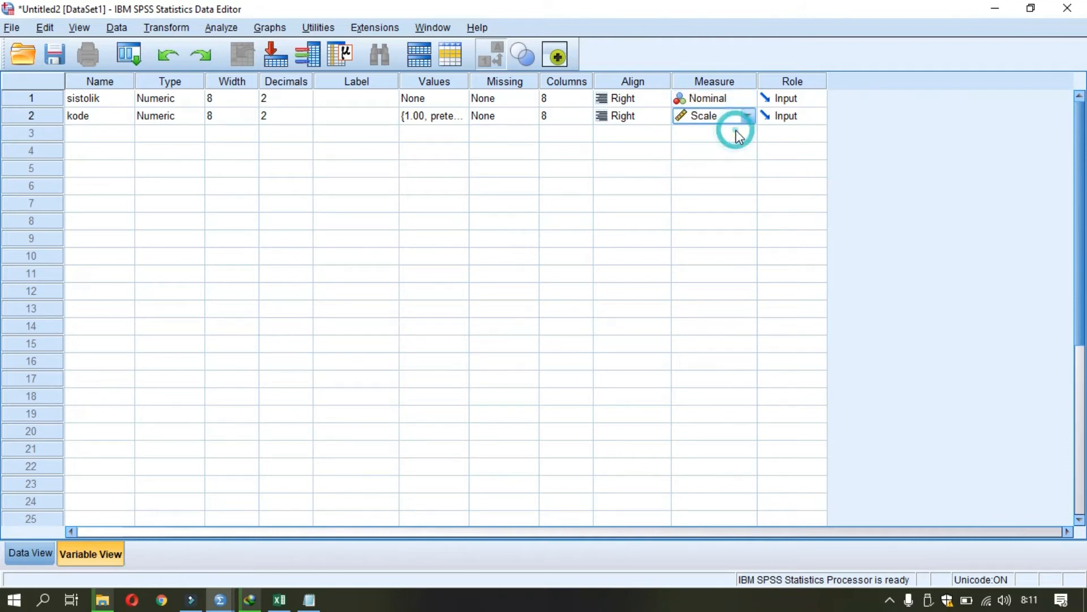
Label the sistolik variable "data sistolik" and the kode variable "Kode data"
click(371, 103)
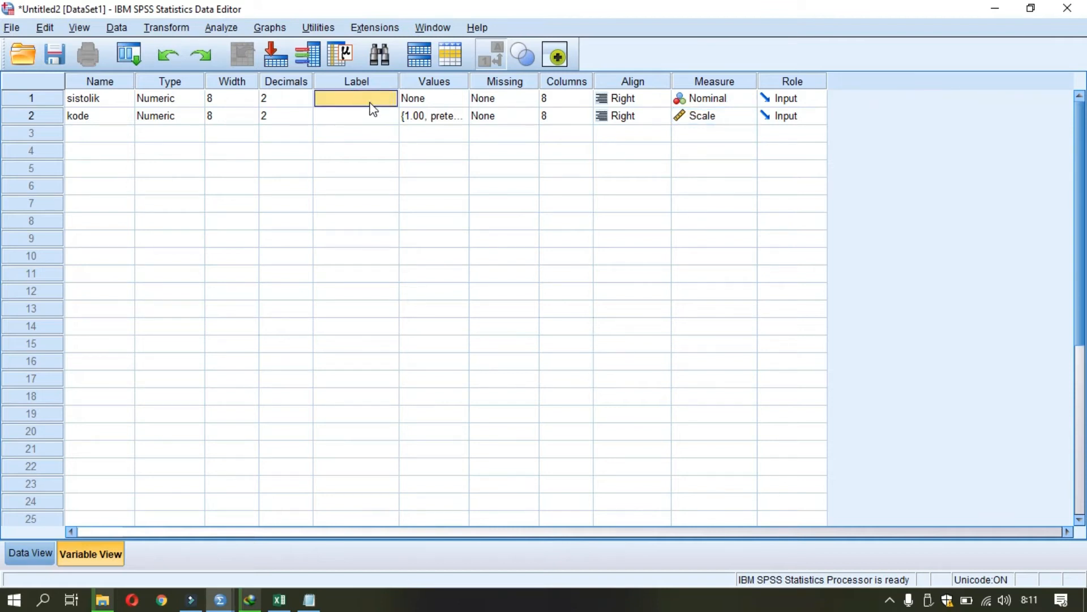
text(sit)
key(BackSpace)
key(BackSpace)
key(BackSpace)
text(da)
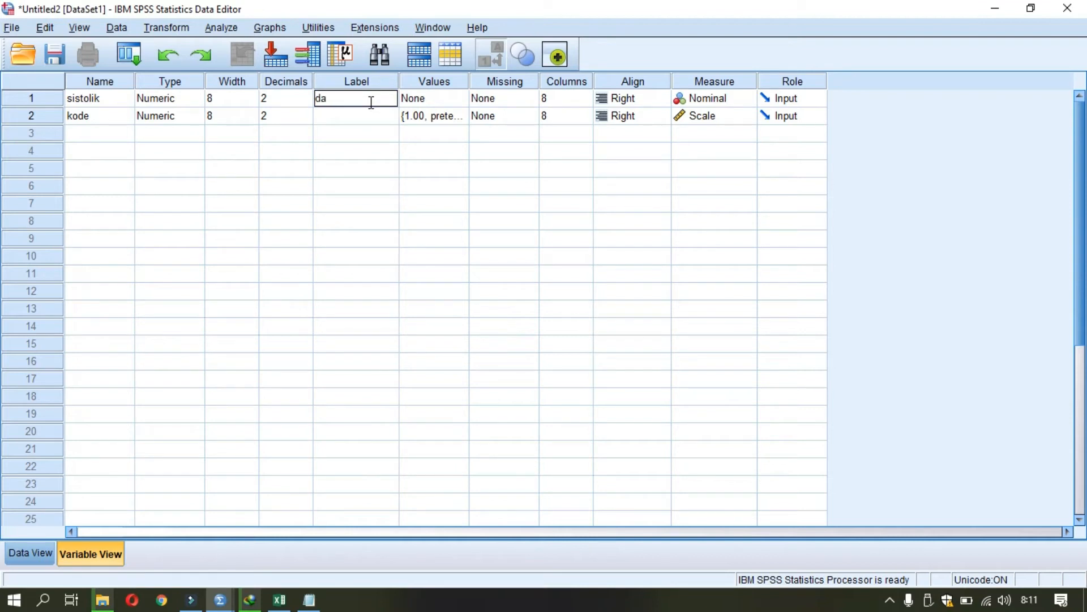
text(ta sistolik)
click(361, 122)
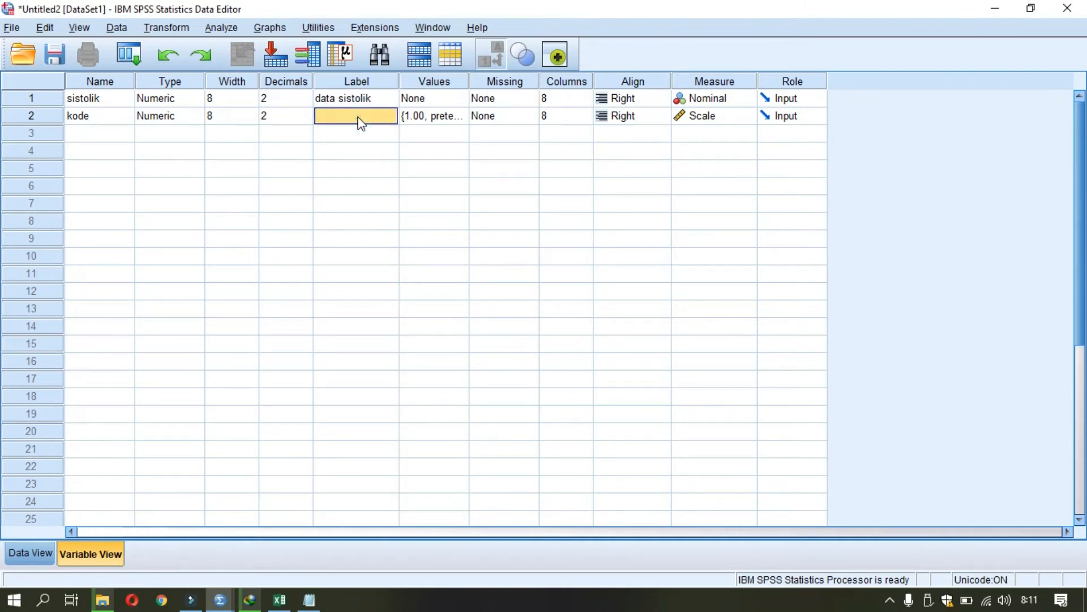
text(Kode)
text(data)
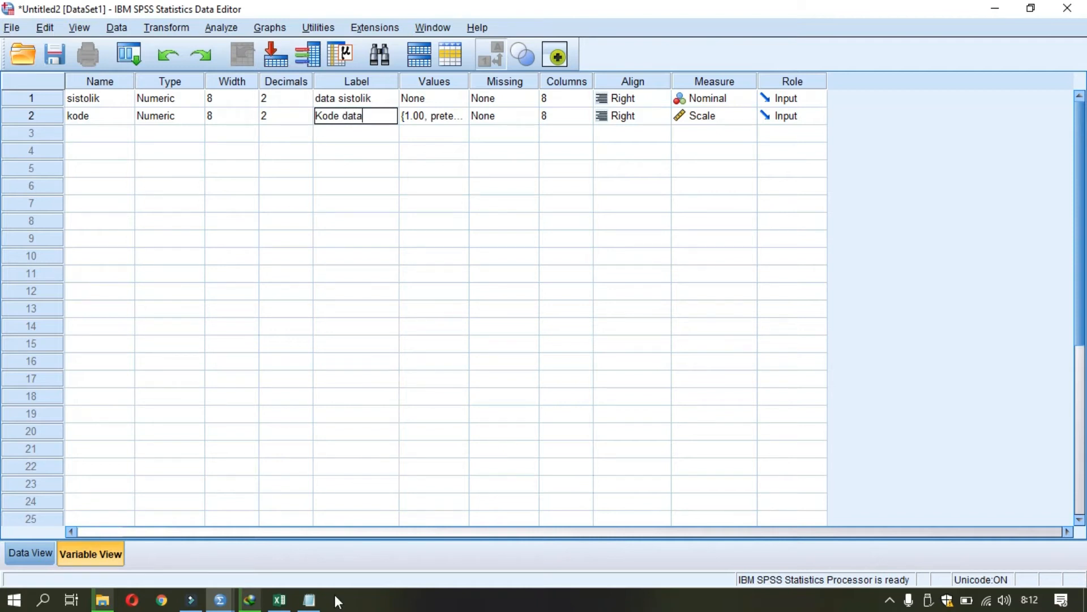
Switch to the Excel workbook and copy the Sistolik Pre Test values R5:R19 of the AROMATERAPI LAVENDER table, dismissing the download manager warning
click(283, 601)
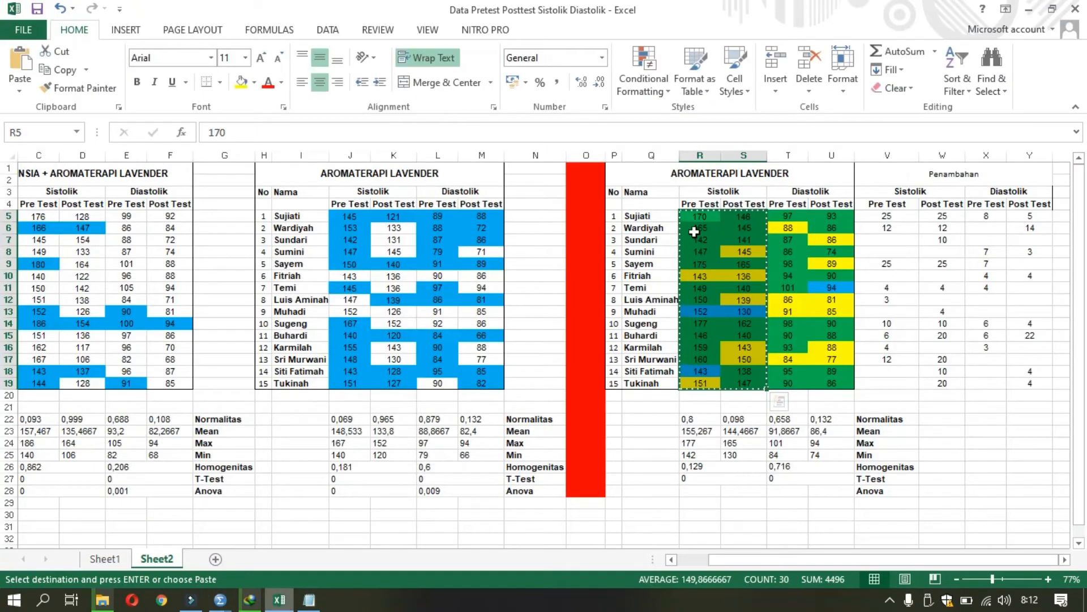
click(695, 218)
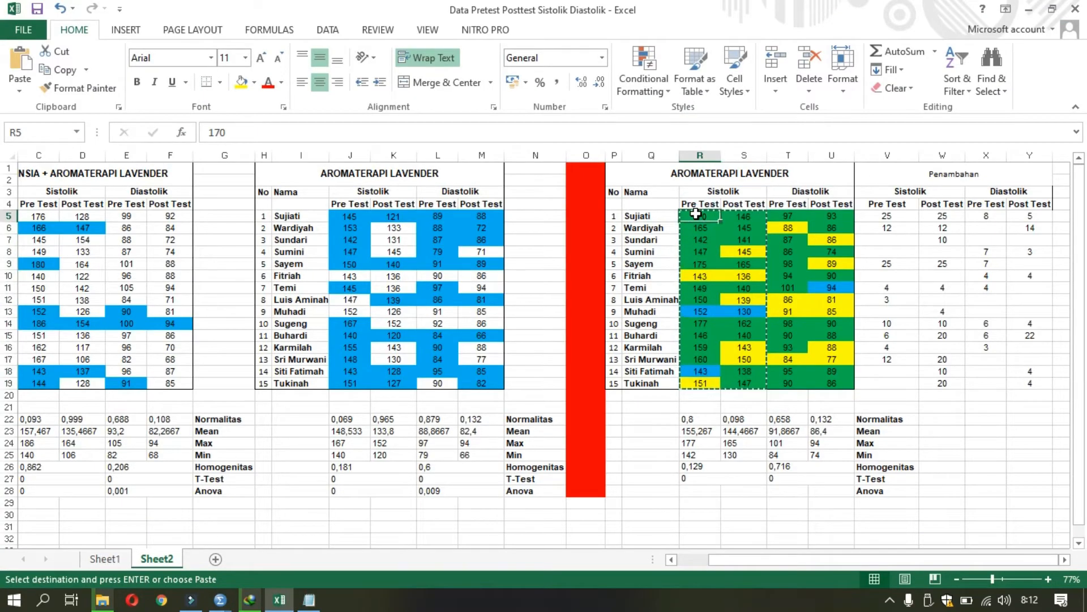
key(shift+Down)
key(shift+Down)
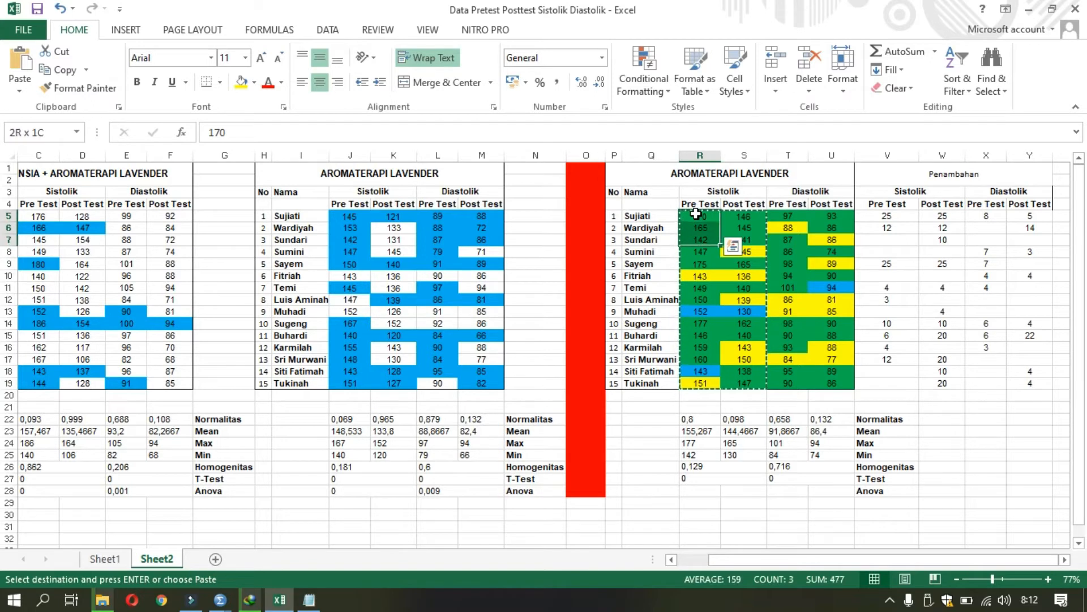
key(shift+Down)
key(shift+Down)
key(shift+Down)
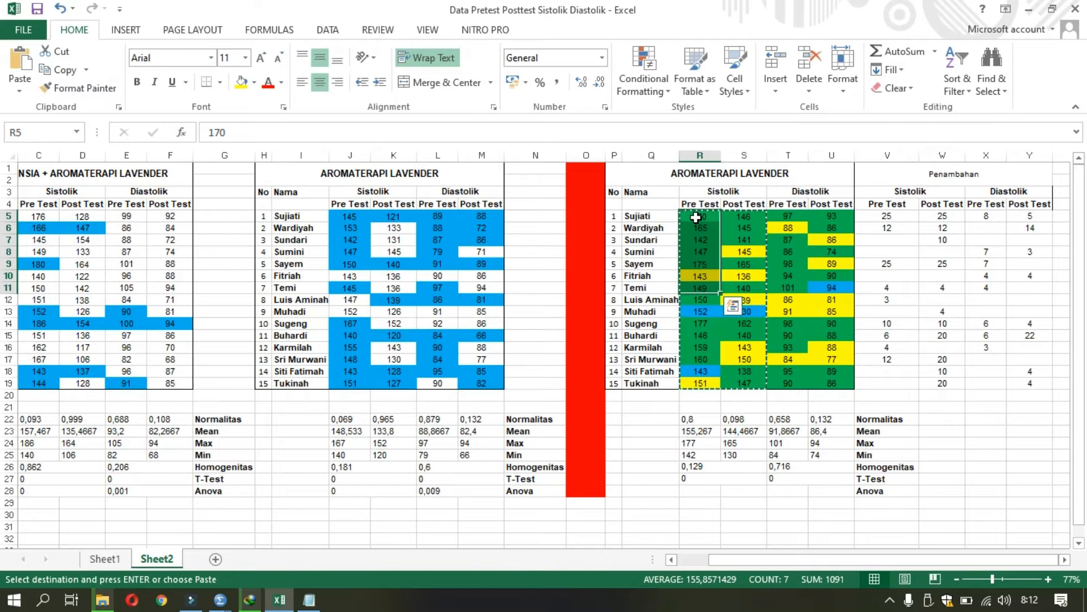
shift+click(701, 383)
right_click(702, 385)
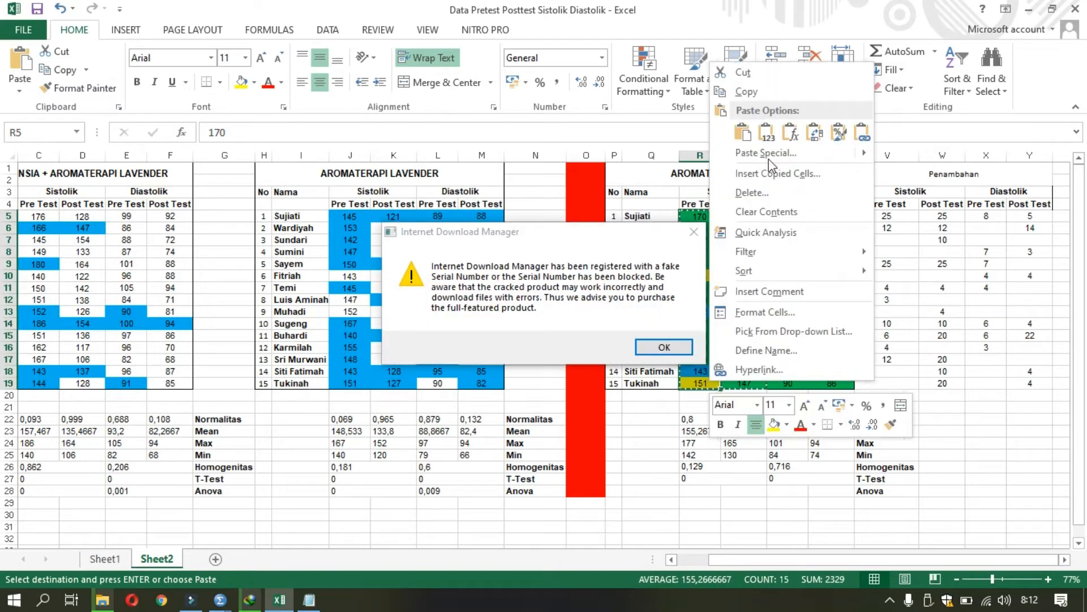
click(767, 91)
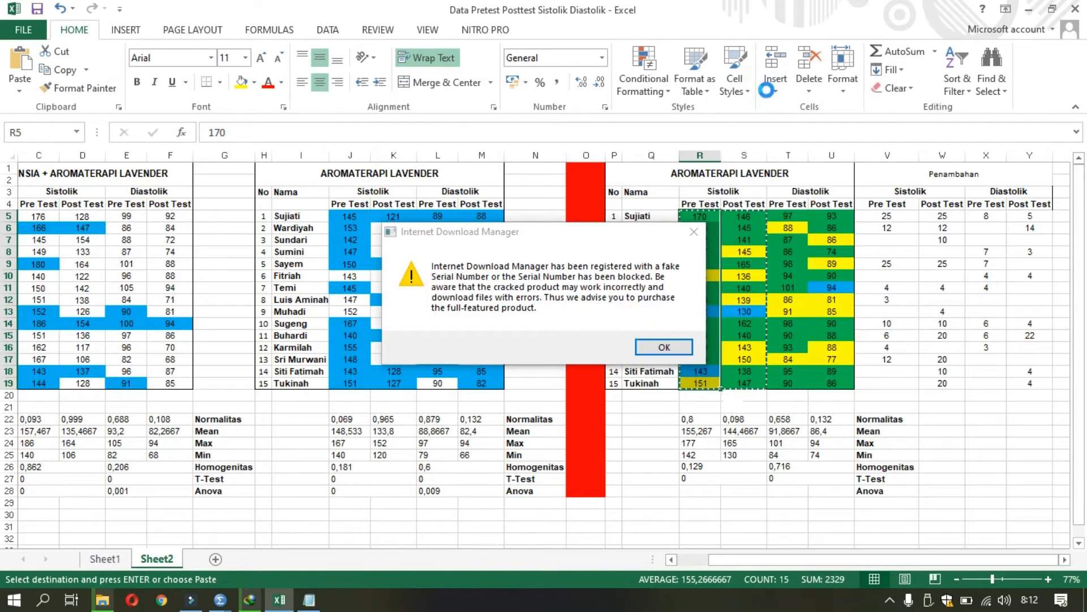
click(664, 347)
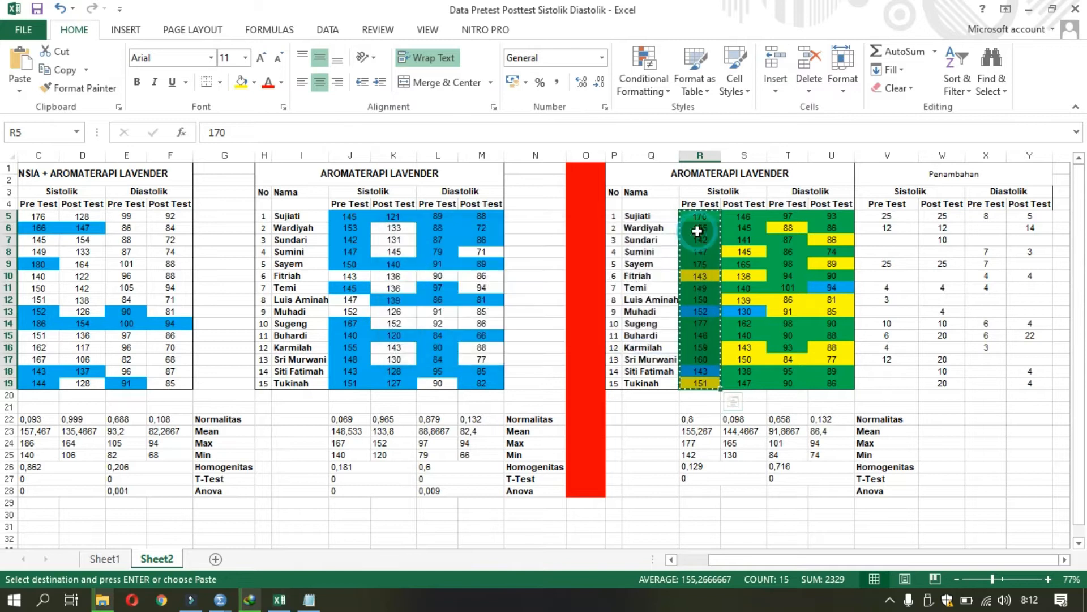
Switch back to the SPSS data set and paste the copied pretest values into the sistolik column starting at case 1
mouse_move(220, 600)
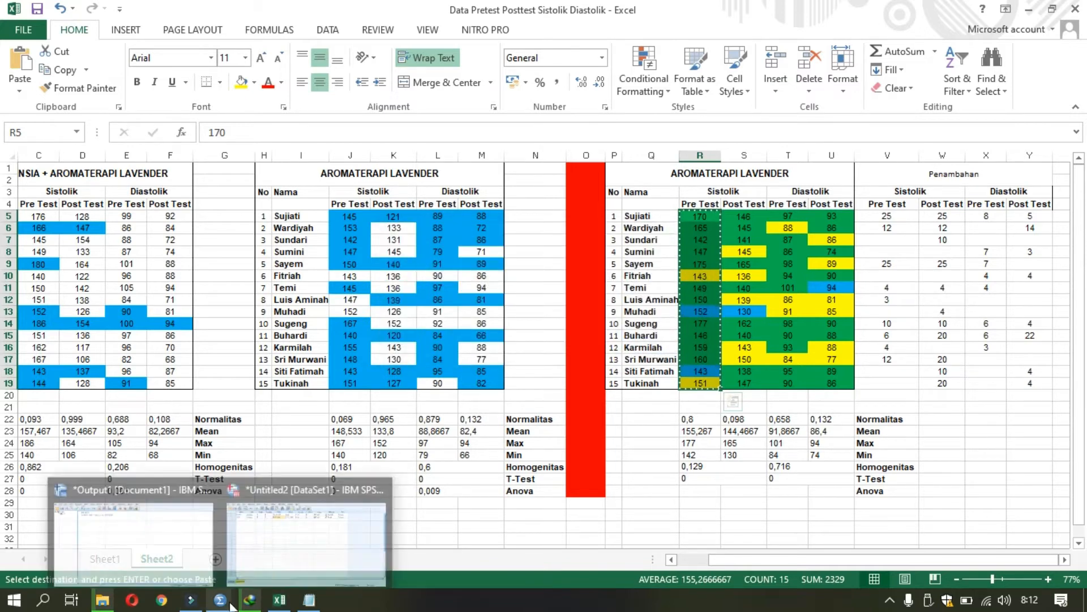
click(273, 532)
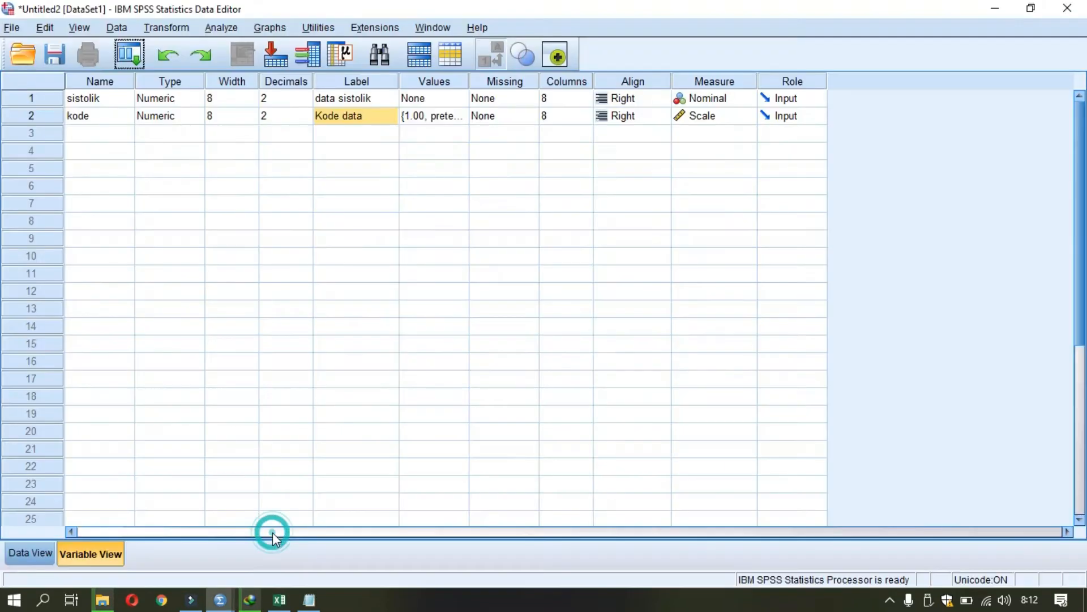
click(36, 550)
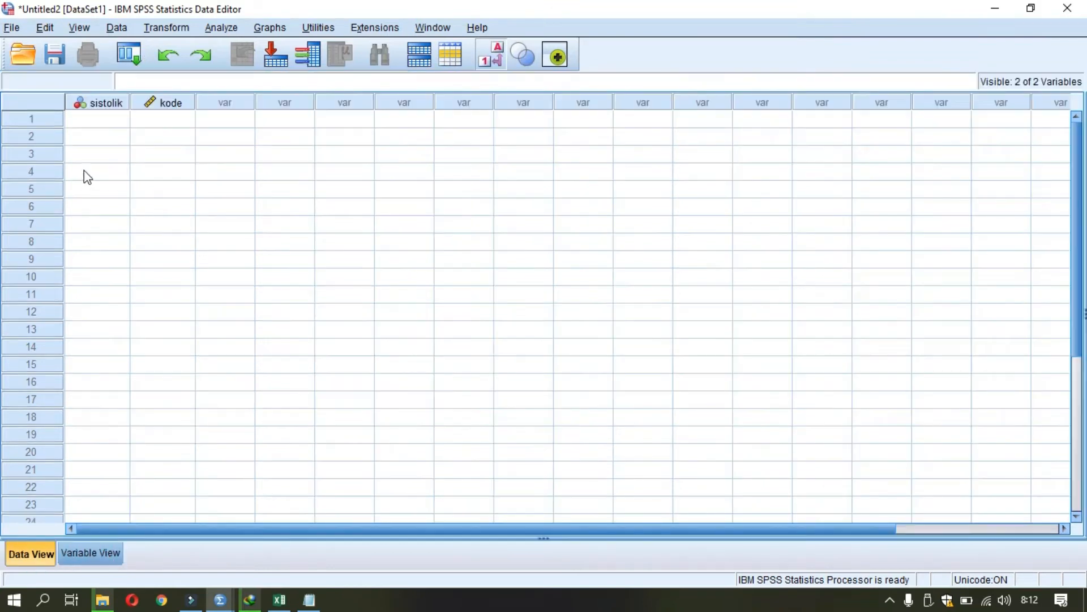
click(94, 115)
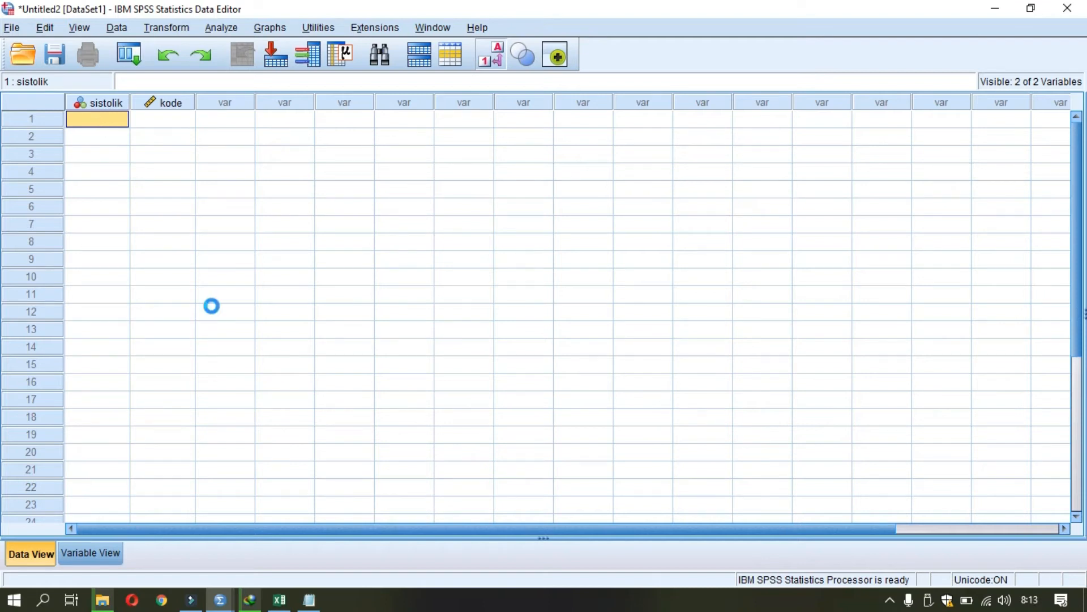
key(ctrl+v)
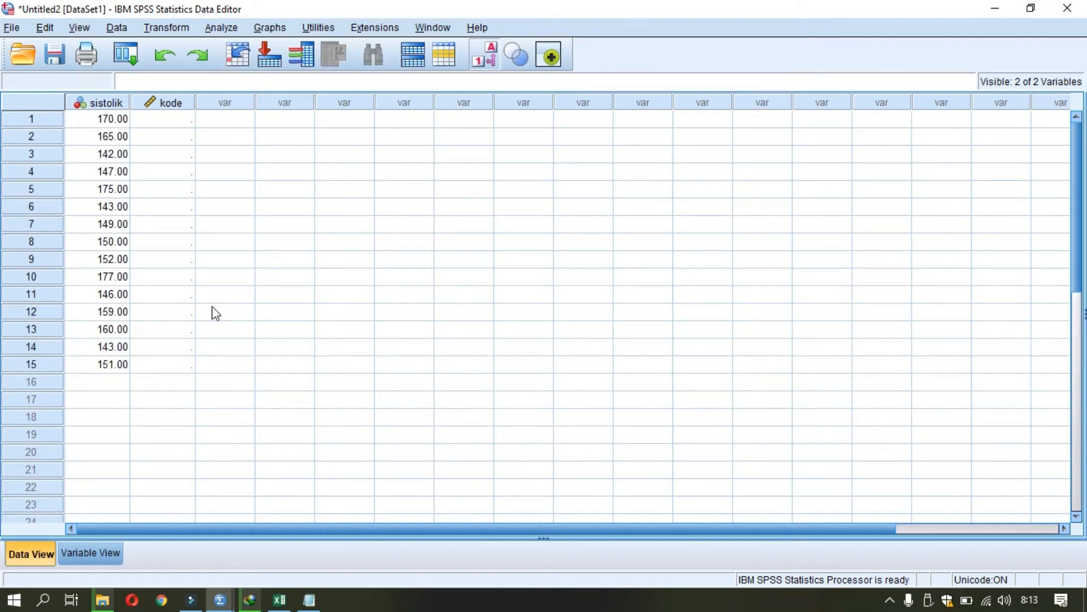
Switch to the Excel workbook and copy the Sistolik Post Test values S5:S19 of the AROMATERAPI LAVENDER table
click(279, 600)
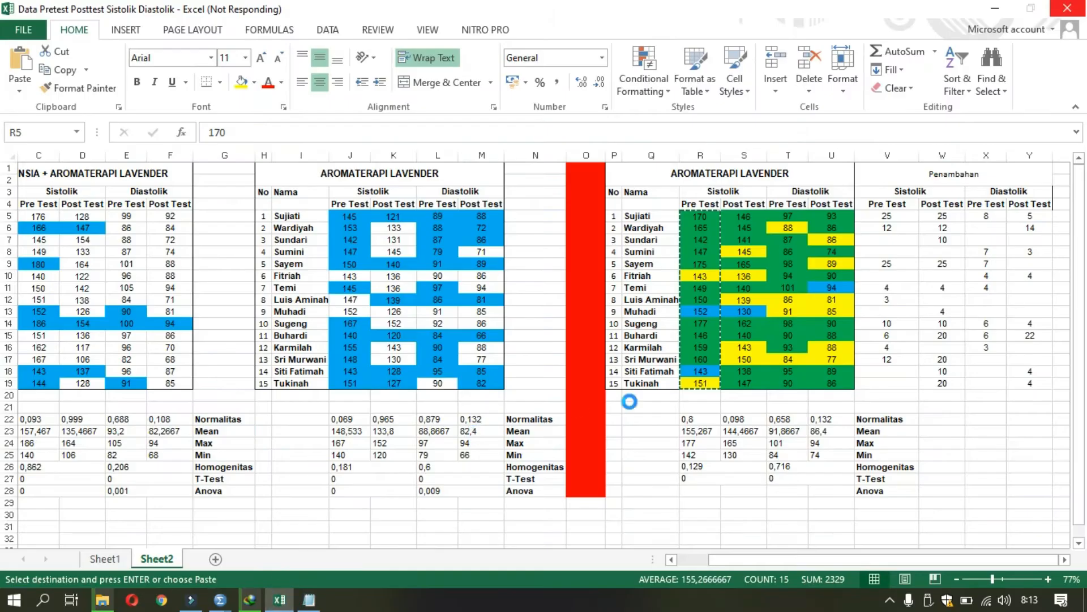
click(749, 215)
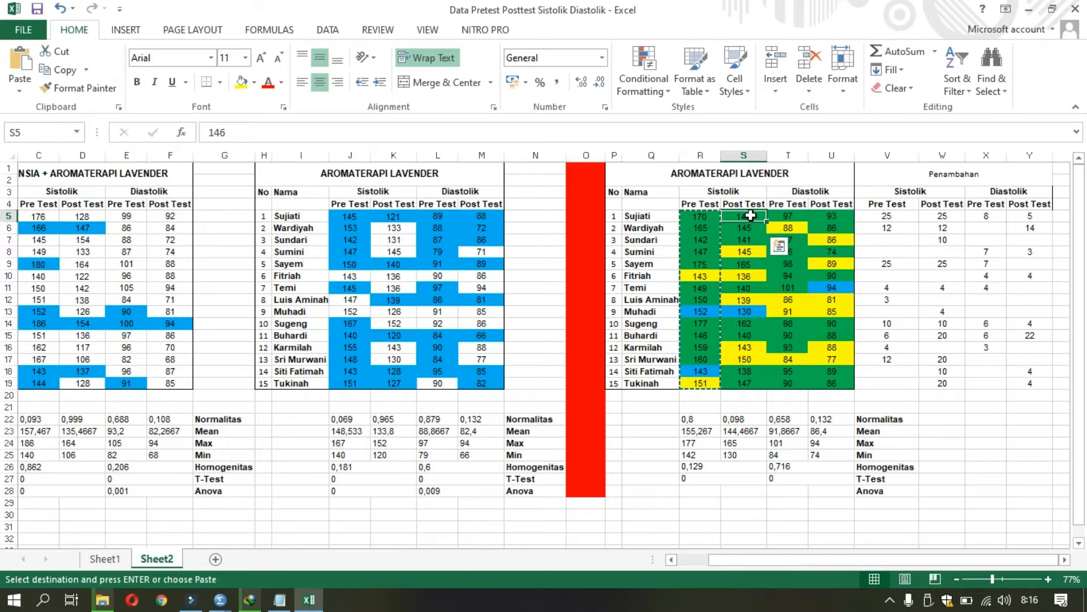
drag(738, 257, 743, 214)
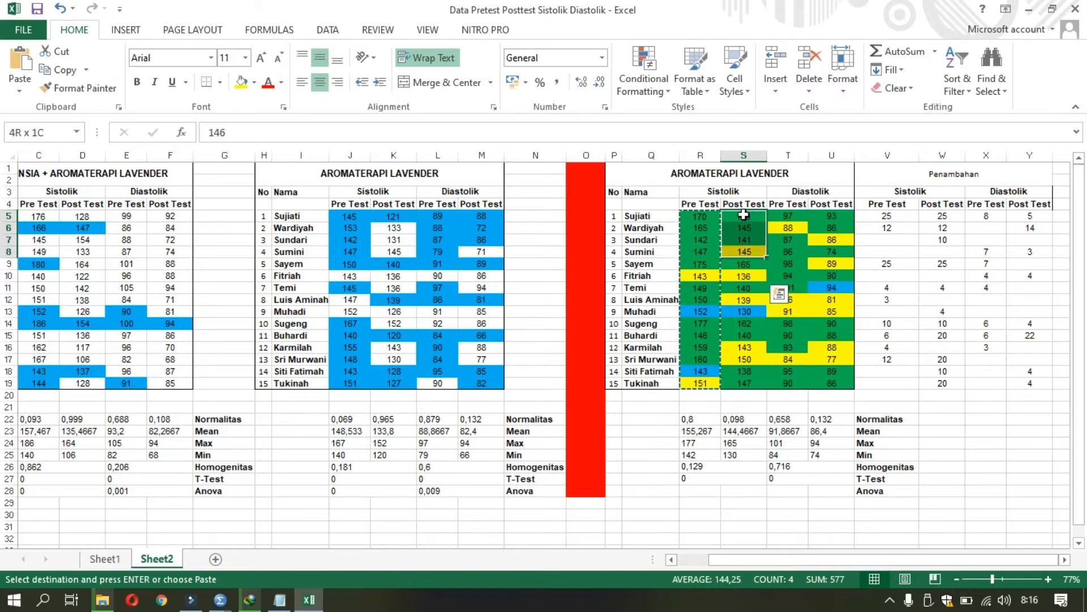
key(shift+Down)
key(shift+Down)
key(shift+Down)
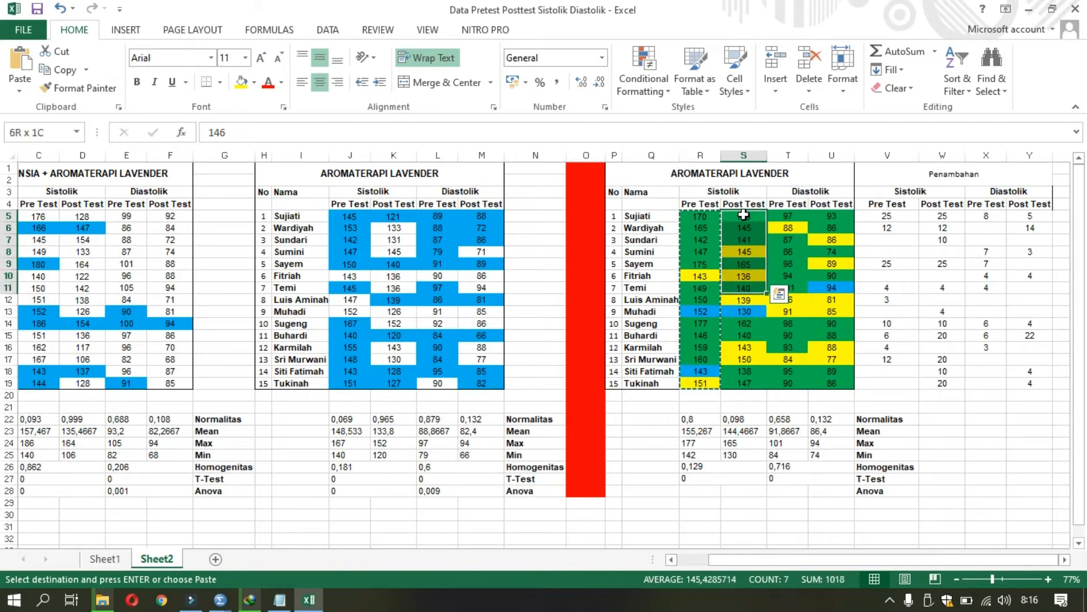
key(shift+Down)
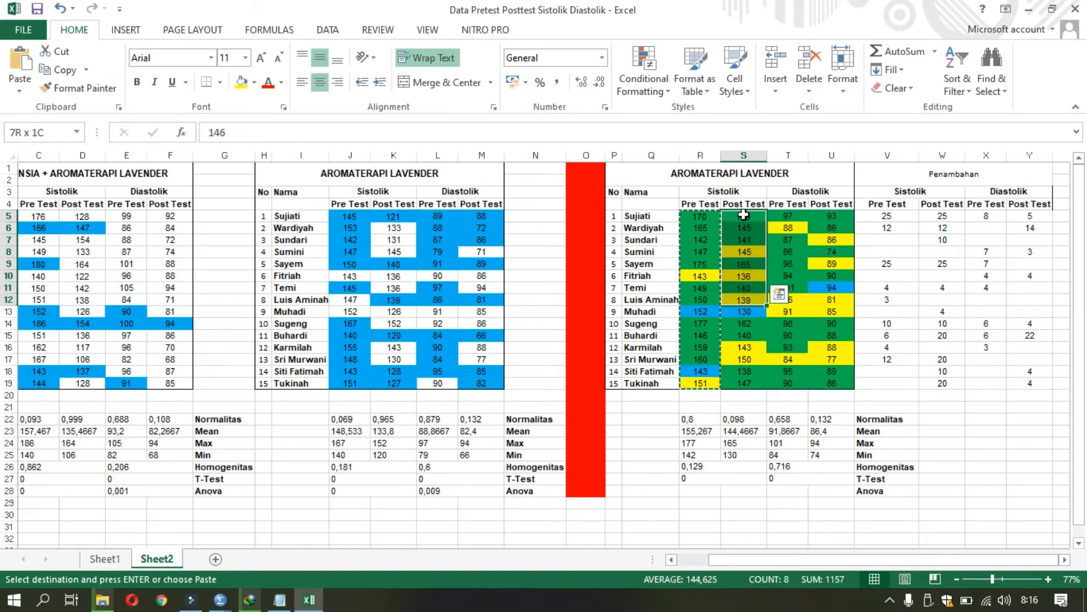
key(shift+Down)
key(shift+Down)
key(shift+Down)
key(shift+Down)
key(shift+Down)
key(shift+Down)
key(shift+Down)
key(shift+Down)
key(shift+Down)
key(shift+Down)
key(shift+Down)
key(shift+Down)
key(shift+Down)
key(shift+Down)
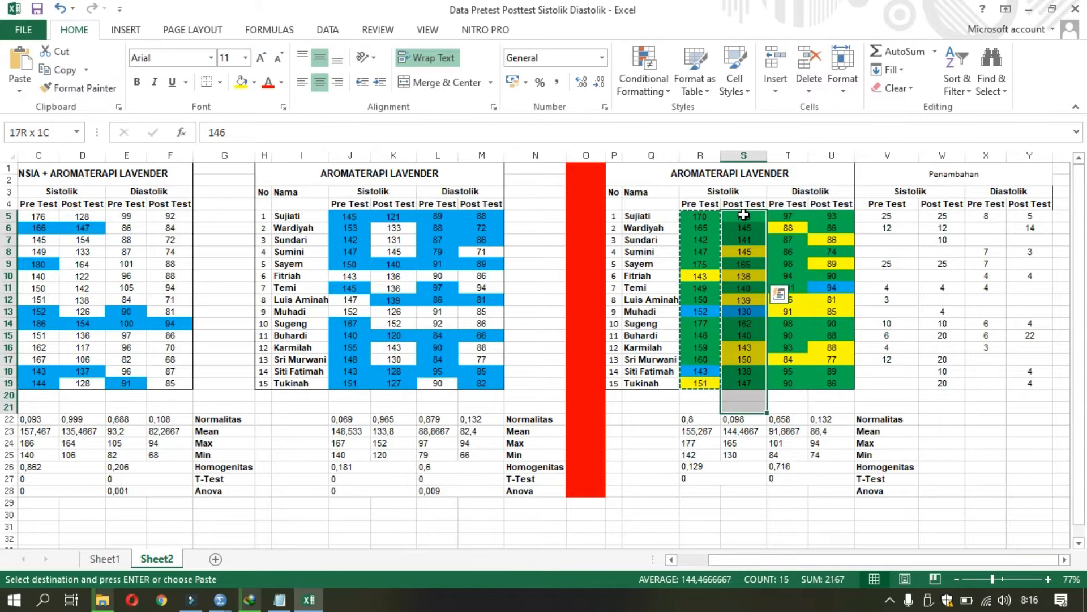
key(shift+Left)
key(shift+Right)
key(shift+Right)
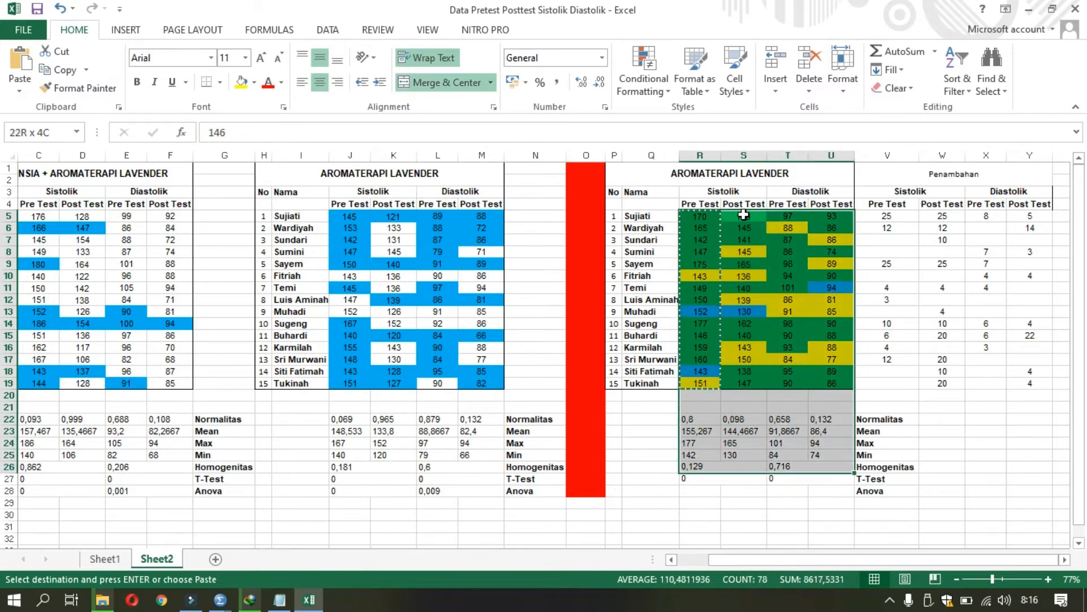
drag(744, 215, 744, 385)
key(ctrl+v)
key(ctrl+c)
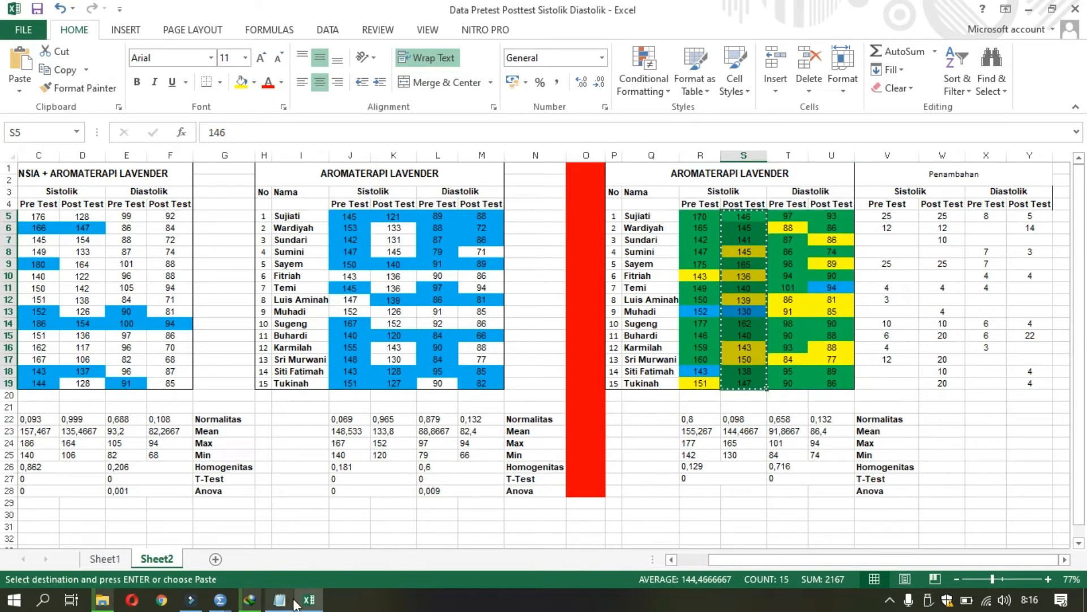
Switch back to the SPSS data set and paste the copied posttest values into the sistolik column starting at case 16
mouse_move(221, 599)
click(247, 555)
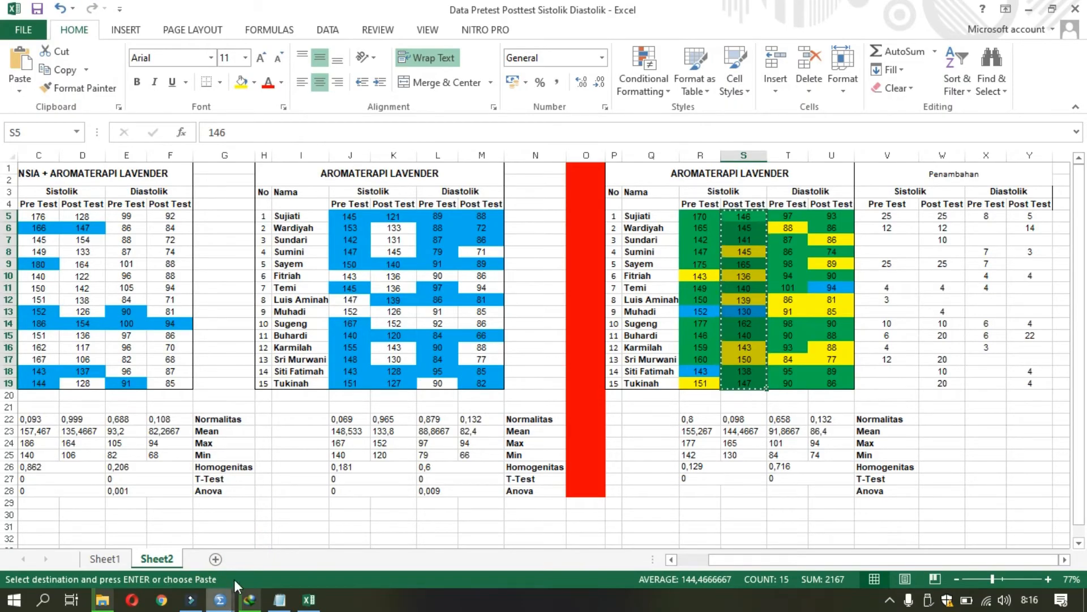
click(249, 563)
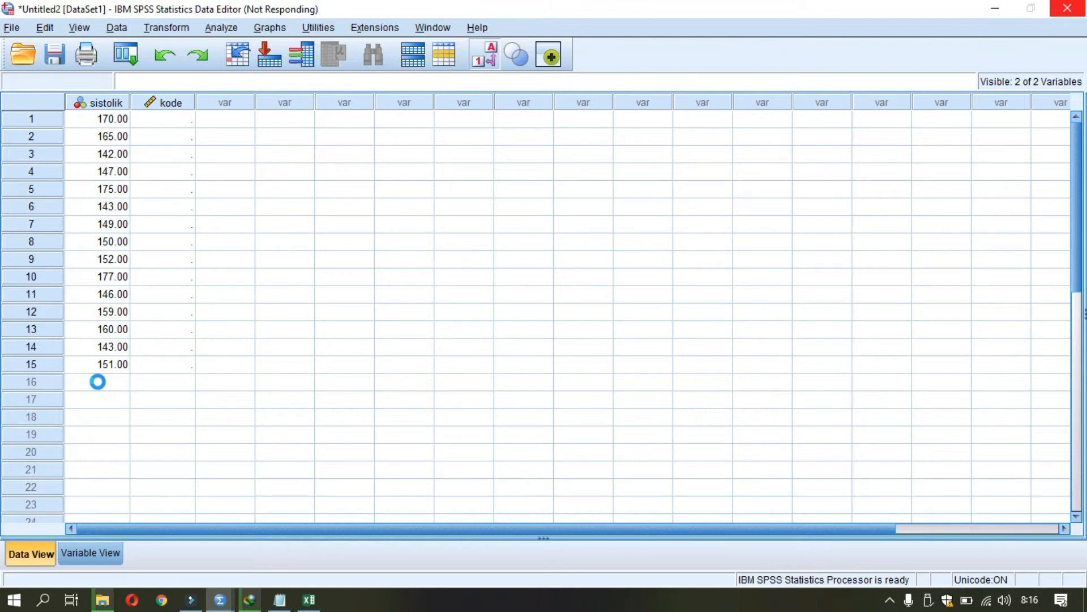
click(98, 382)
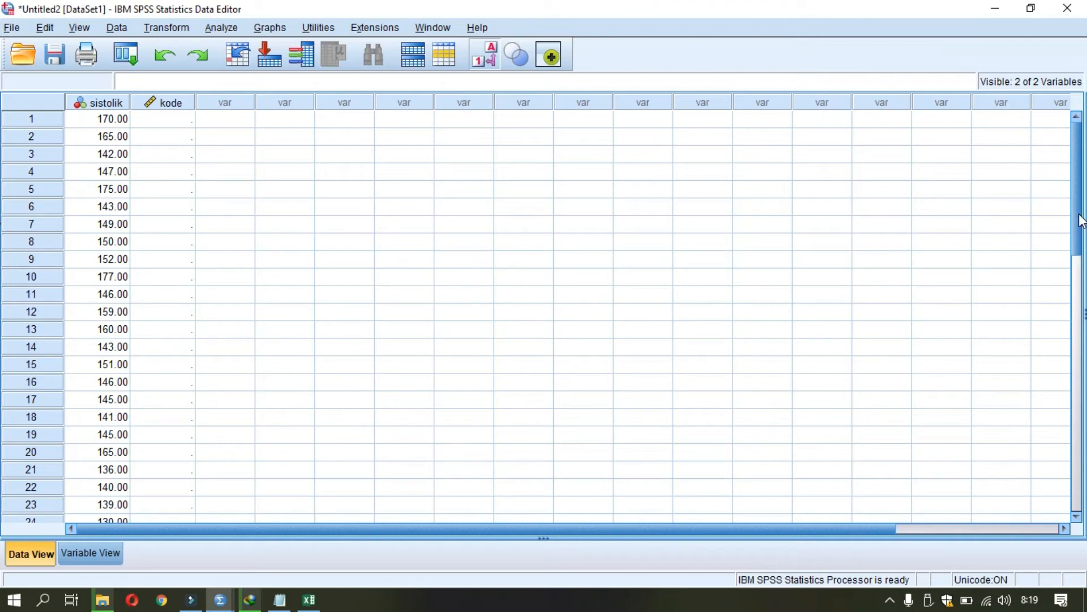
drag(1082, 220, 1082, 278)
scroll(1070, 218, up, 3)
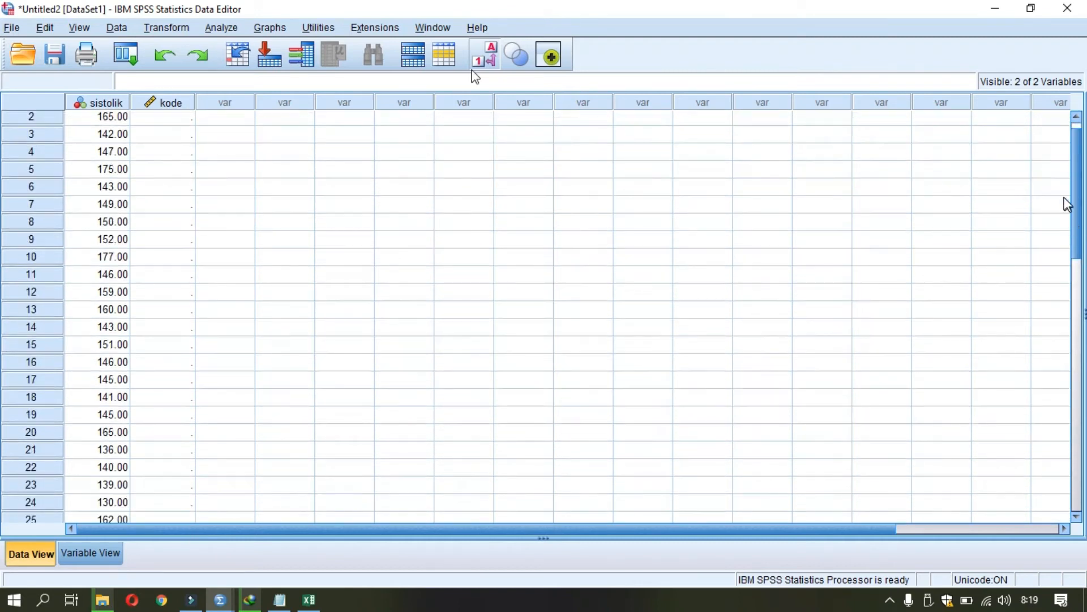
scroll(375, 148, up, 1)
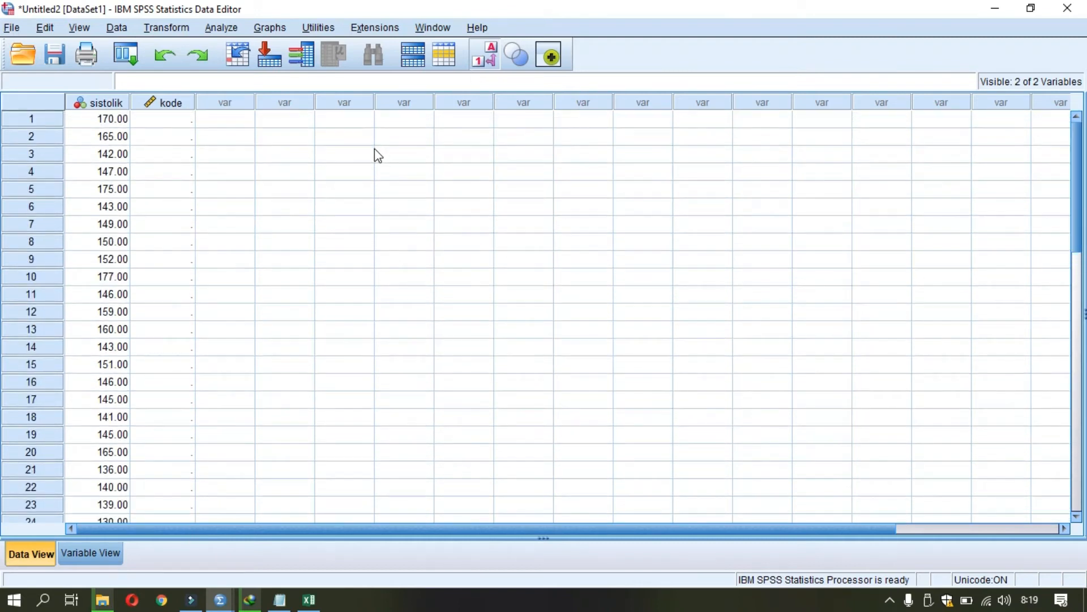
Enter code 1 (pretest) in the kode column for cases 1 to 15
click(180, 119)
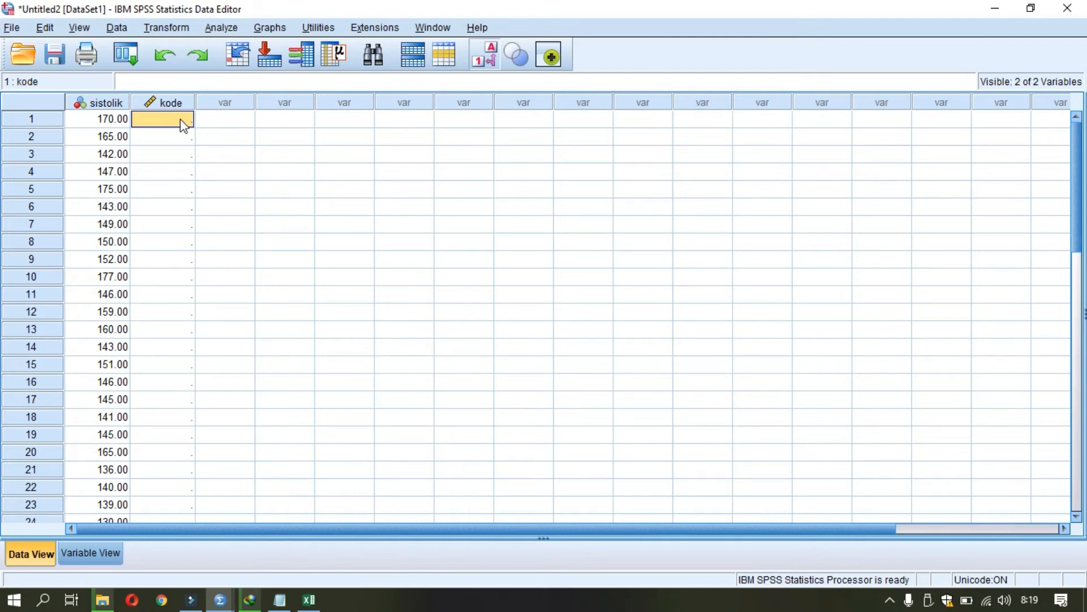
text(1)
key(Return)
text(1)
key(Return)
text(1)
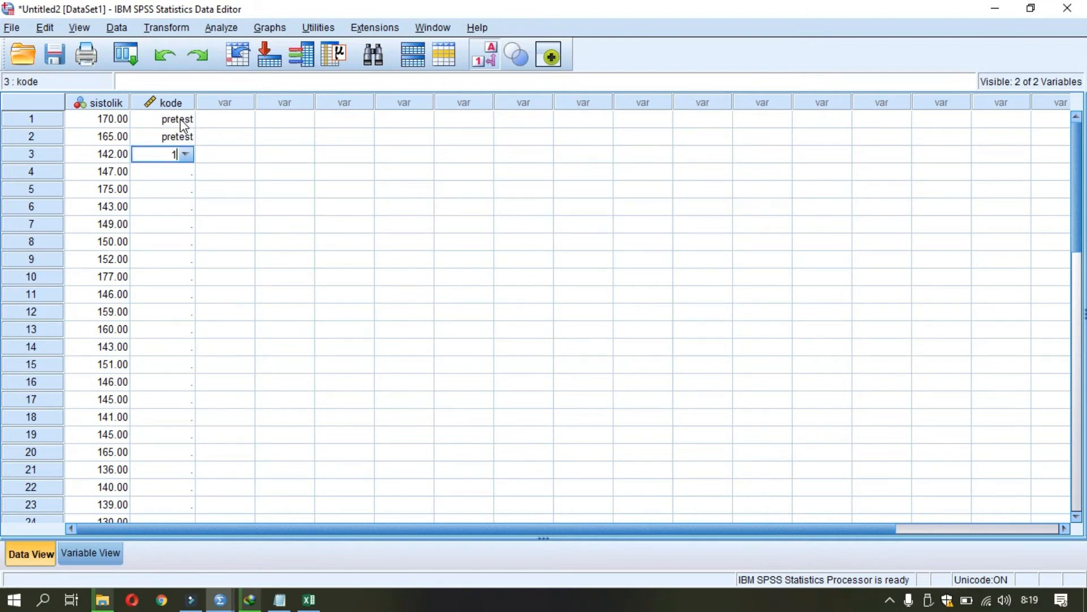
key(Return)
key(Return)
key(Up)
text(1)
key(Return)
text(1)
key(Return)
text(1)
key(Return)
text(1)
key(Return)
text(1)
key(Return)
key(1)
key(Return)
key(1)
key(Return)
key(1)
key(Return)
text(1)
key(Return)
key(1)
key(Return)
text(1)
key(Return)
text(1)
key(Return)
text(1)
key(Return)
text(1)
key(Return)
key(Up)
key(Up)
Enter code 2 (posttest) in the kode column for cases 16 to 30
text(2)
key(Return)
text(2)
key(Return)
text(2)
key(Return)
text(2)
key(Return)
text(2)
key(Return)
text(2)
key(Return)
text(2)
key(Return)
text(2)
key(Return)
text(2)
key(Return)
text(2)
key(Return)
text(2)
key(Return)
text(2)
key(Return)
text(2)
key(Return)
text(2)
key(Return)
text(2)
key(Return)
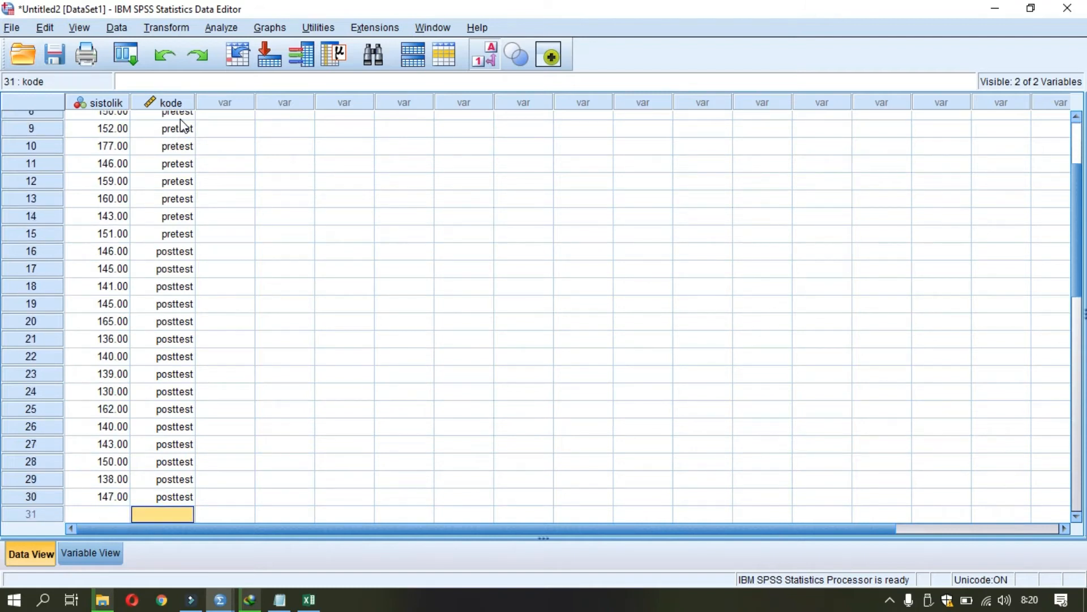
Review the kode entries from the last case back up to case 8
key(Up)
key(Up)
key(Up)
key(Up)
key(Up)
key(Up)
key(Up)
key(Up)
key(Up)
key(Up)
key(Up)
key(Up)
key(Up)
key(Up)
key(Up)
key(Up)
key(Up)
key(Up)
key(Up)
key(Up)
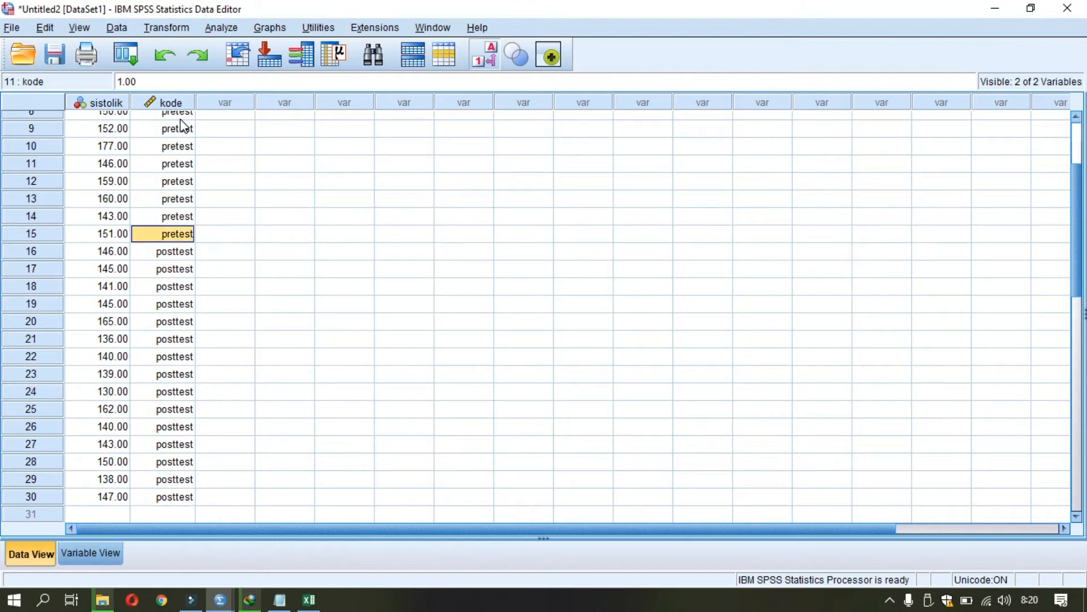
key(Up)
key(Up)
key(Up)
Start a One-Way ANOVA with data sistolik as the dependent variable and Kode data as the factor
click(218, 29)
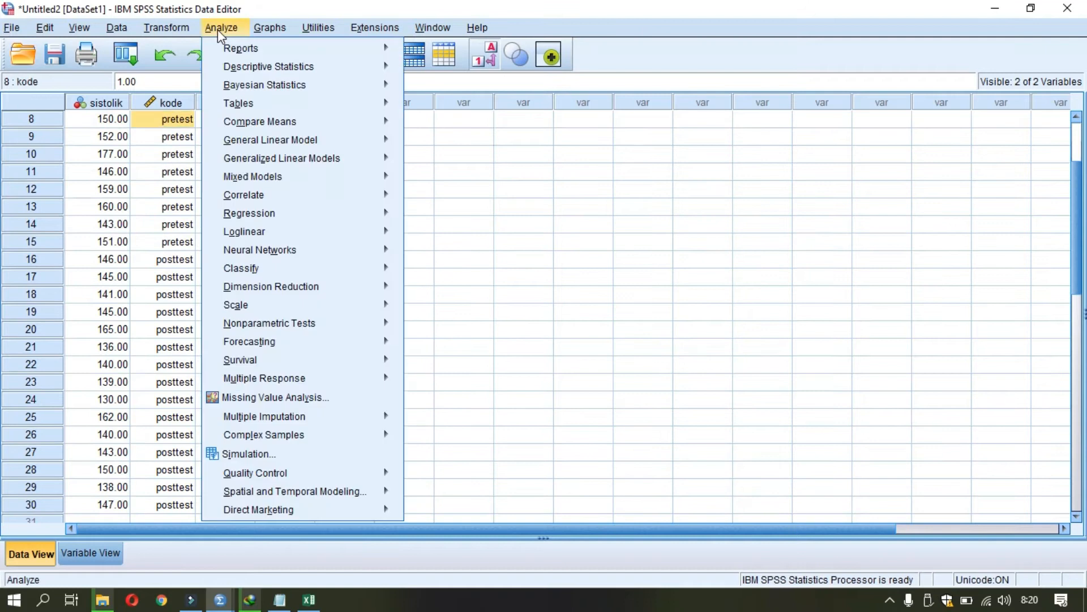
mouse_move(308, 121)
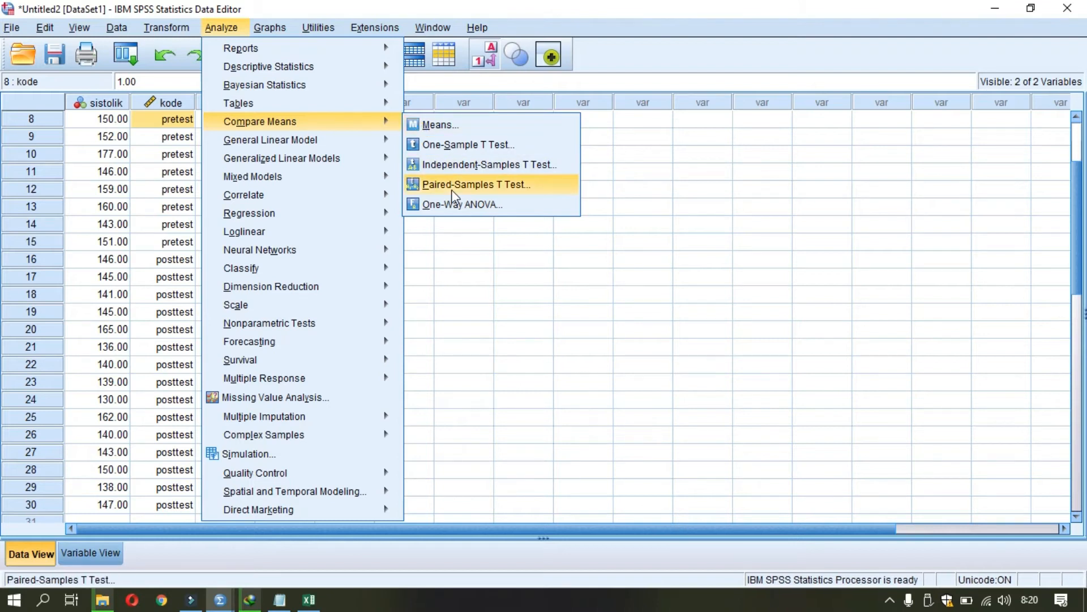
click(469, 205)
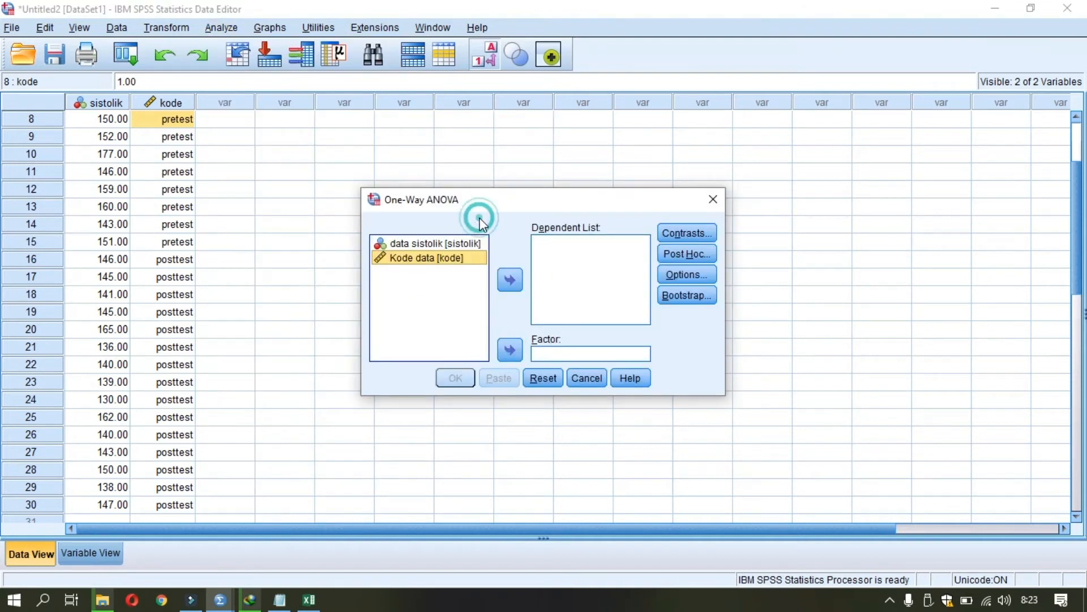
click(465, 244)
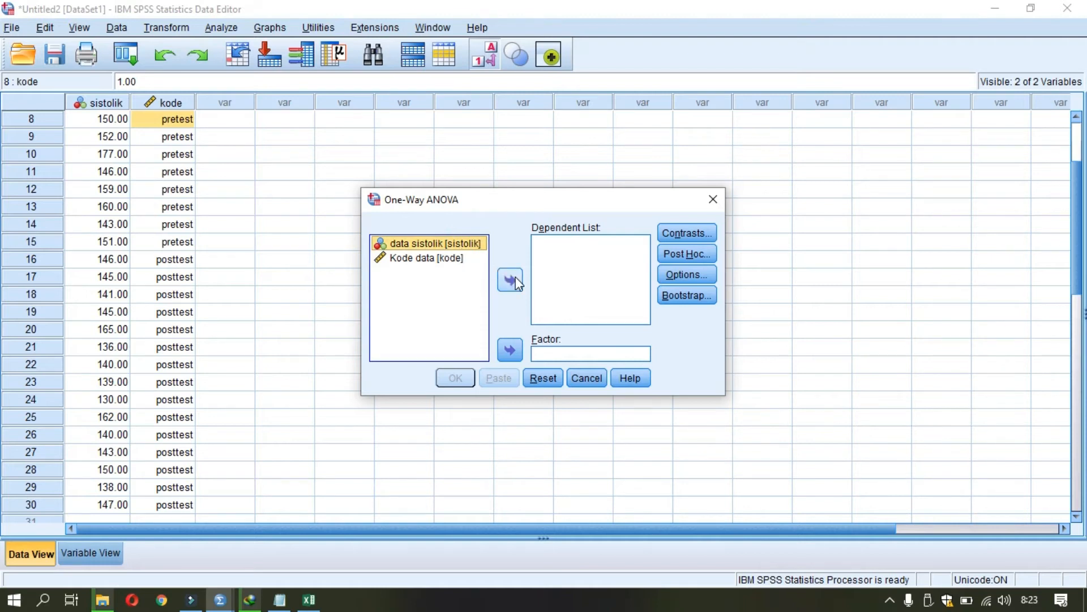
click(517, 282)
click(447, 245)
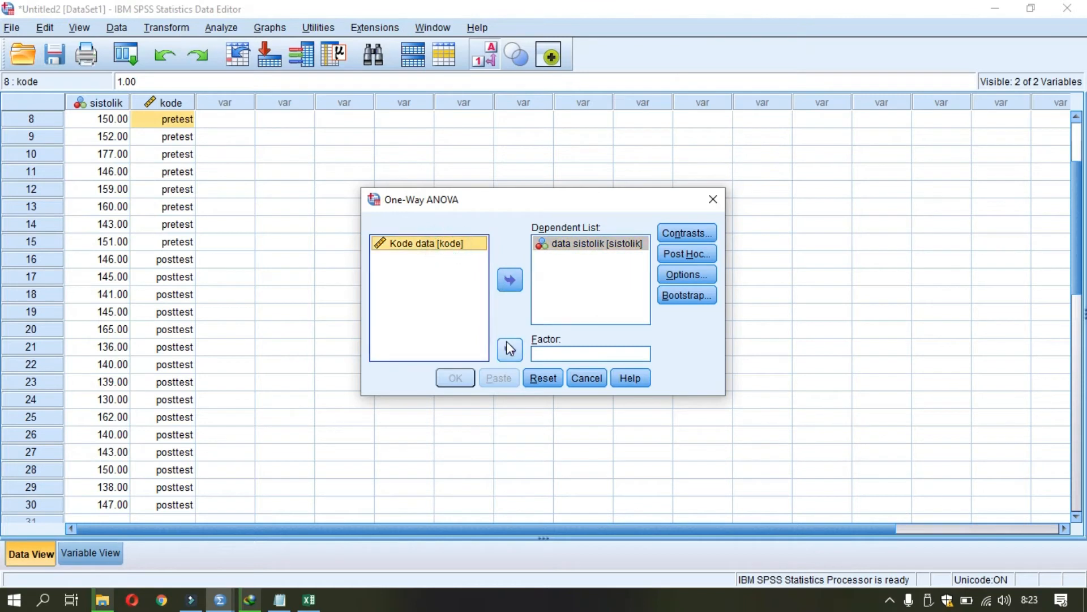
click(509, 349)
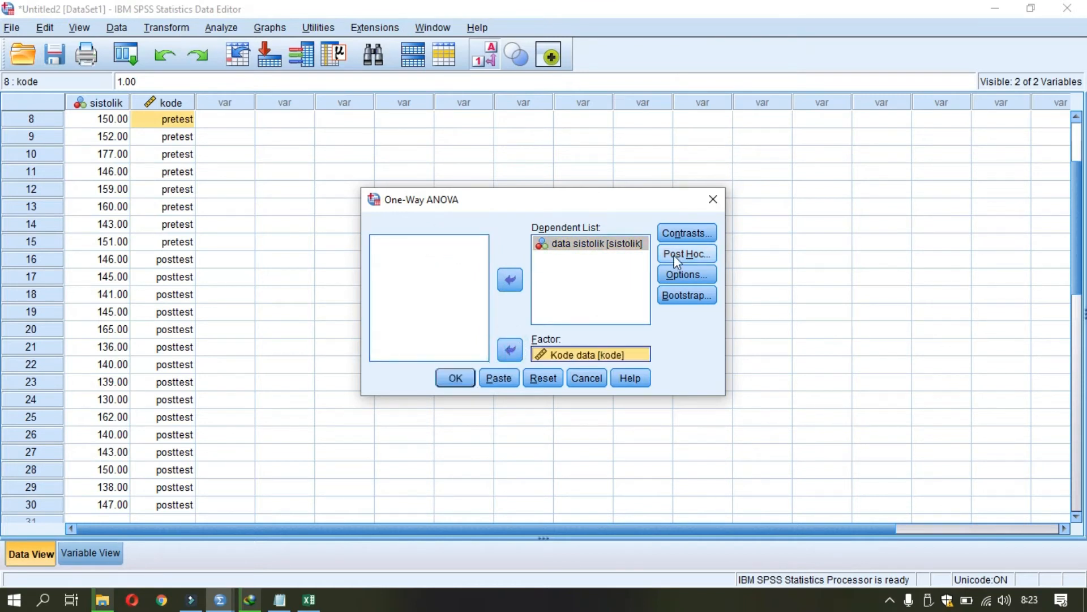
Include the homogeneity of variance test in the One-Way ANOVA and run the analysis
click(683, 271)
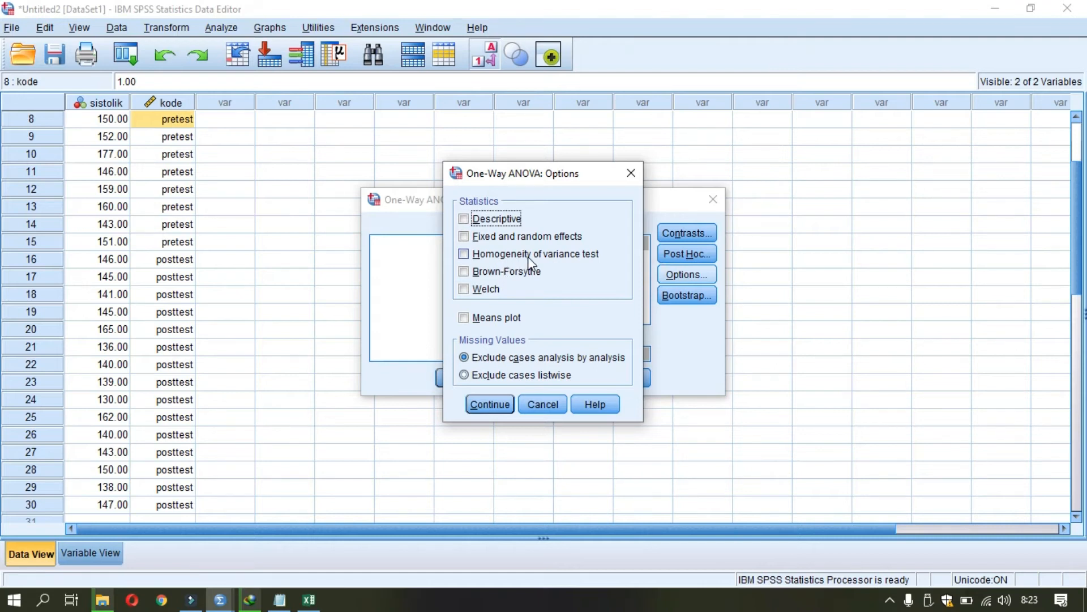
click(464, 255)
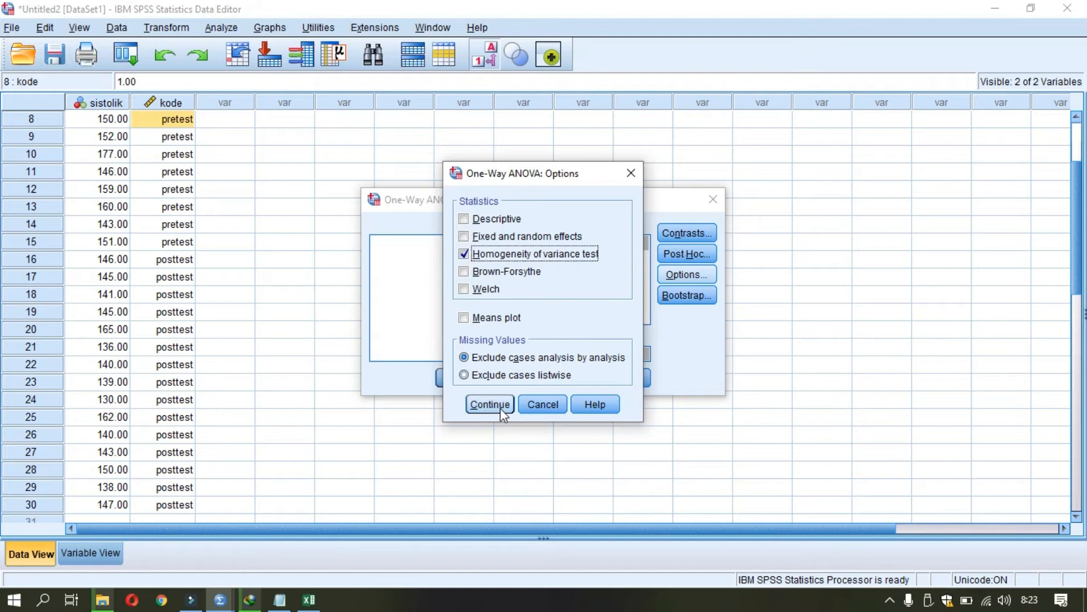
click(490, 404)
click(459, 381)
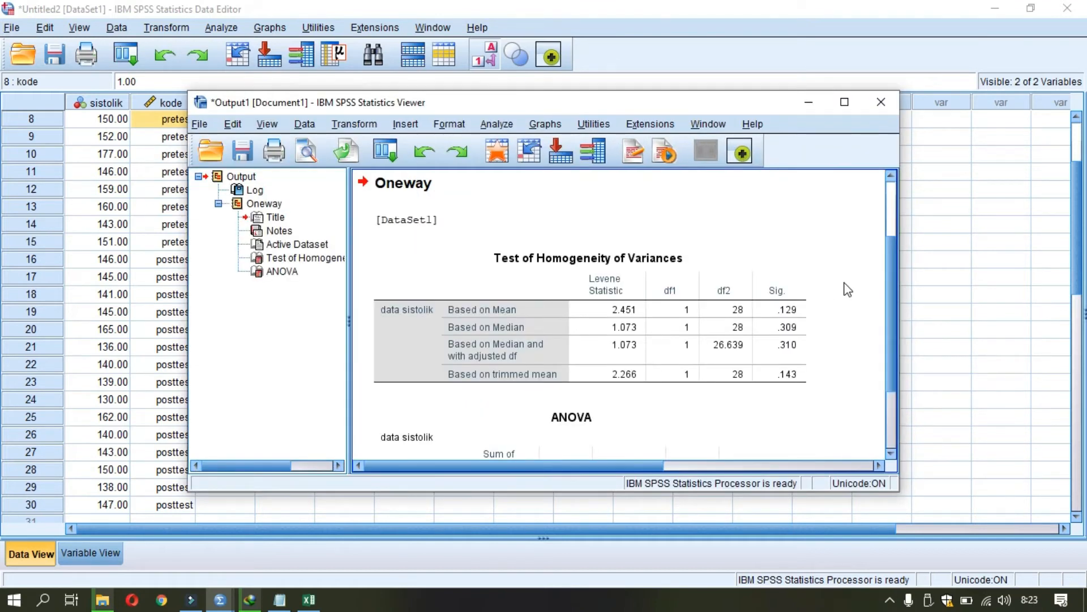
Examine the Test of Homogeneity of Variances and ANOVA tables in the output, including the significance values
drag(889, 292, 900, 327)
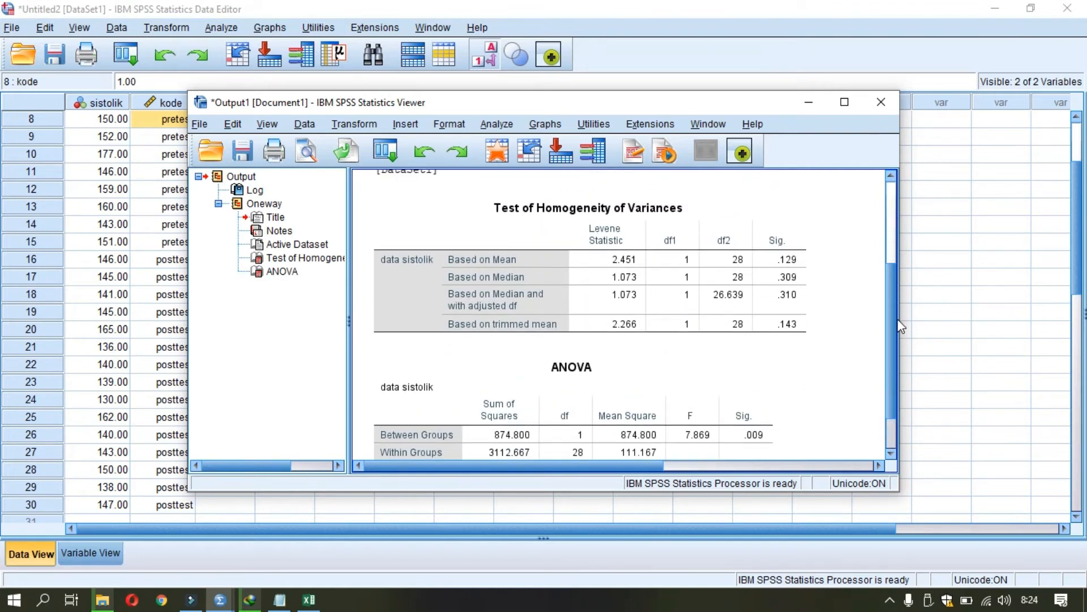
click(595, 261)
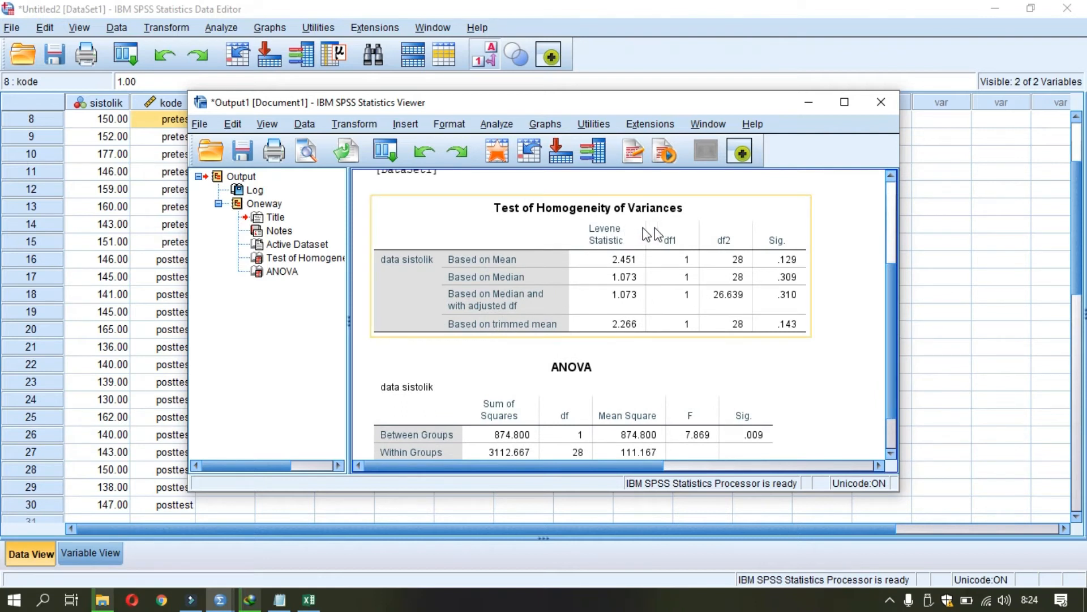
click(872, 371)
drag(890, 375, 895, 403)
click(609, 341)
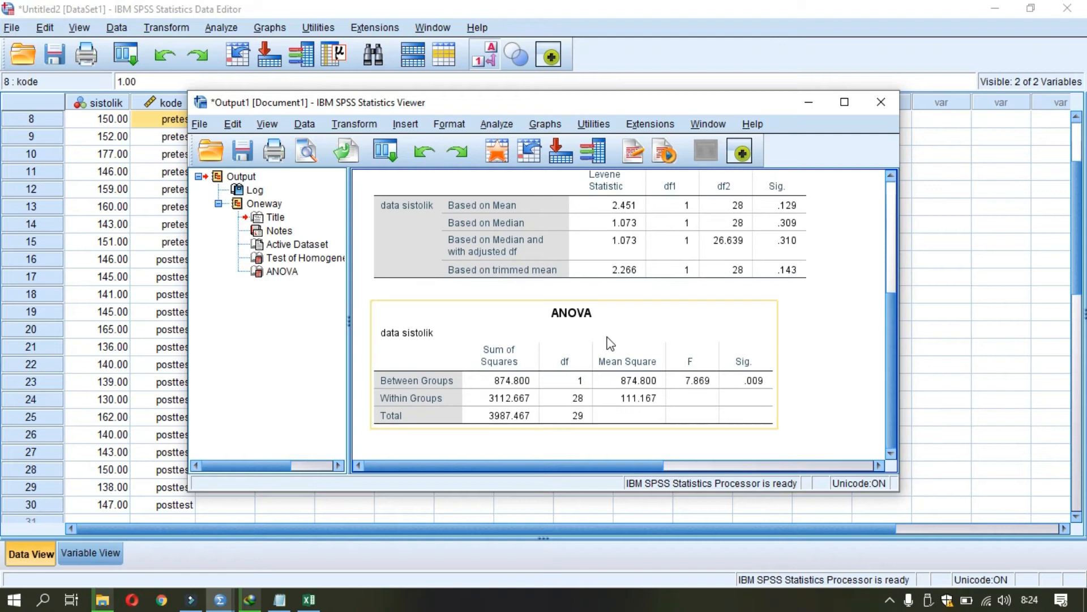
click(807, 415)
drag(896, 403, 893, 393)
click(589, 288)
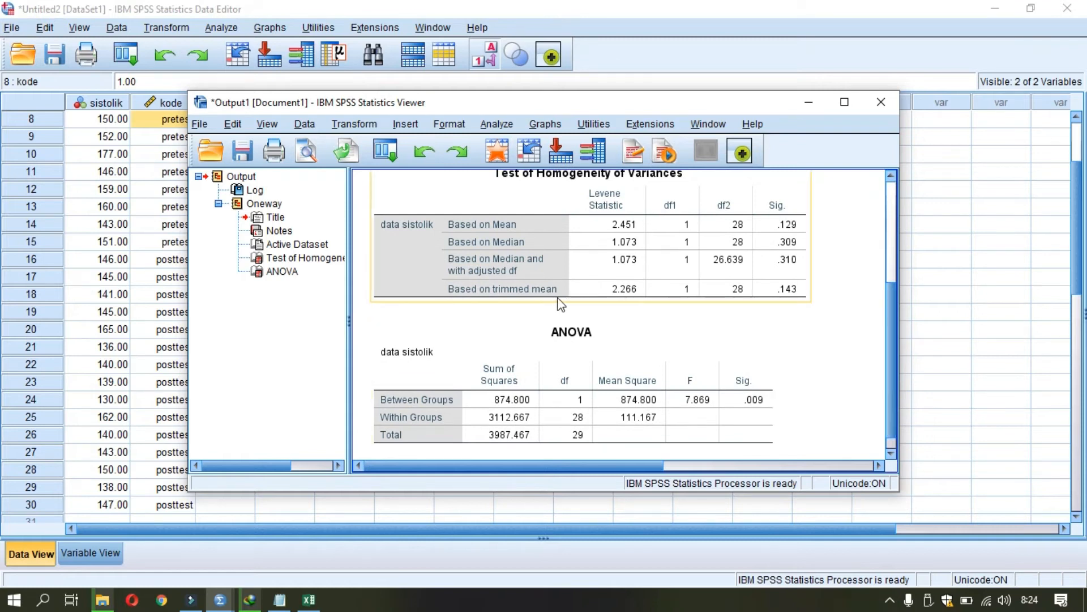
click(895, 352)
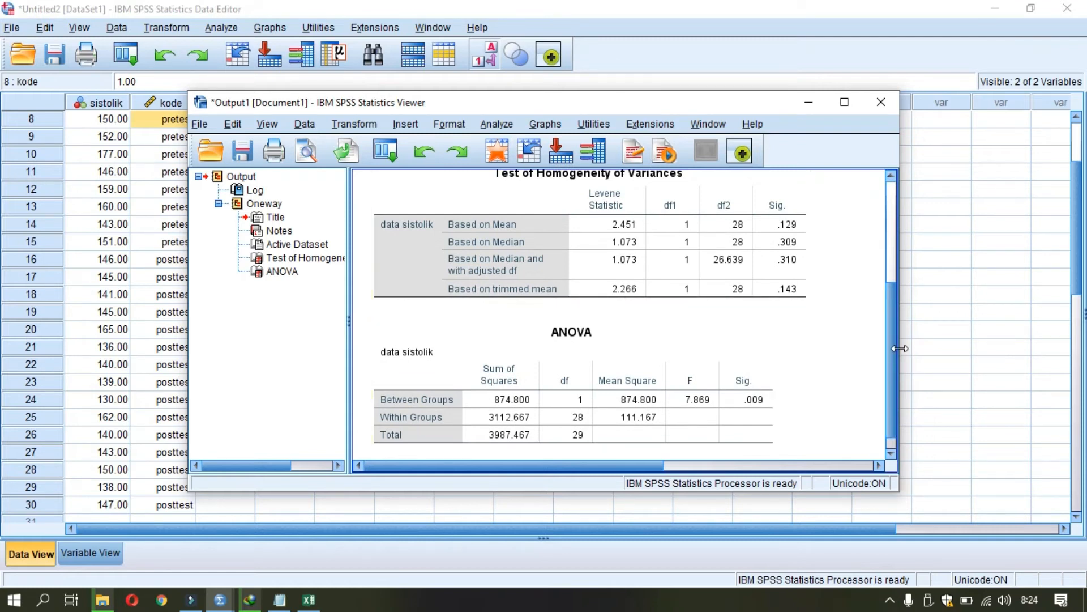
scroll(900, 356, up, 1)
click(521, 252)
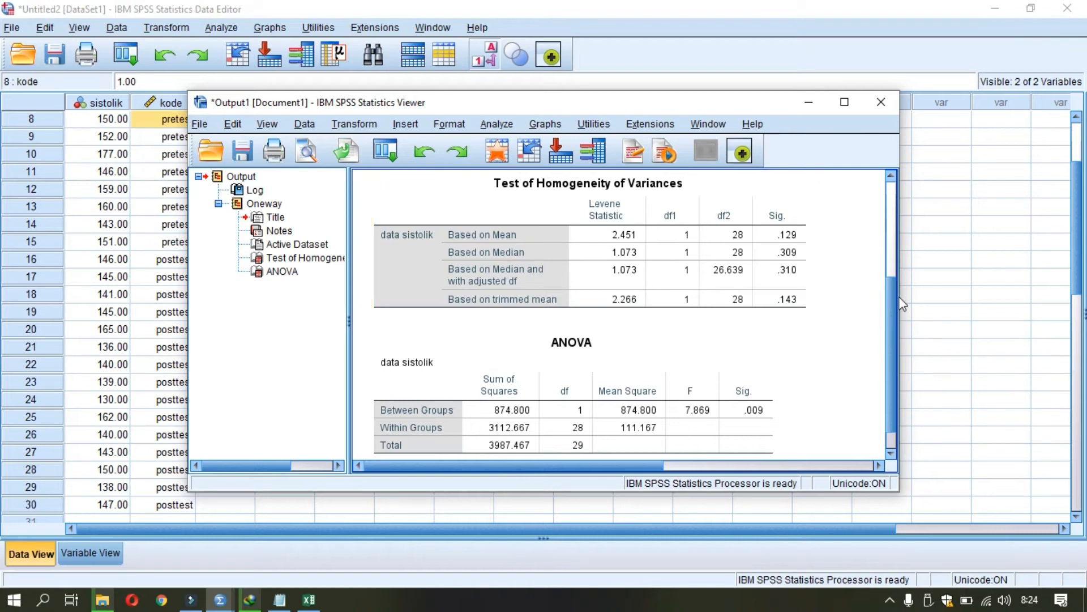
drag(896, 294, 881, 189)
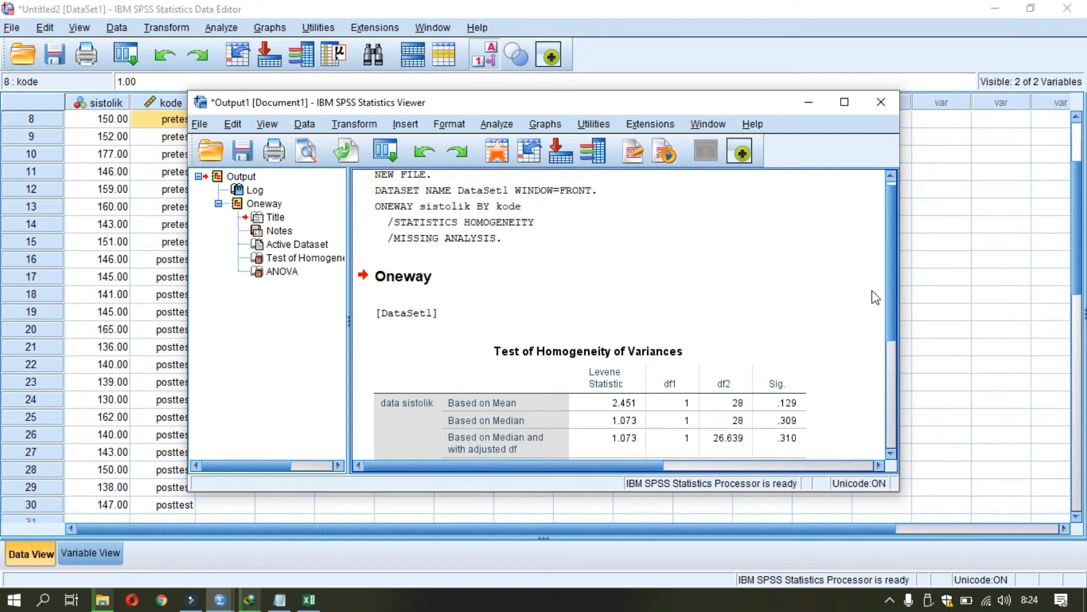
drag(888, 306, 896, 424)
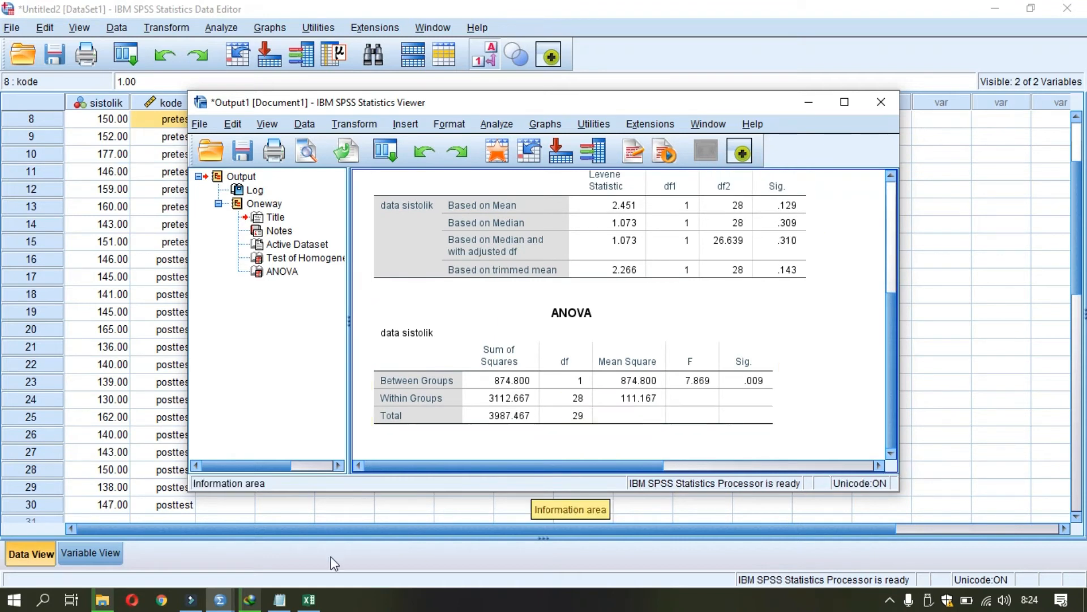
Switch to the Excel workbook and copy the pretest Diastolik values in D5:D23 of Sheet1
click(309, 600)
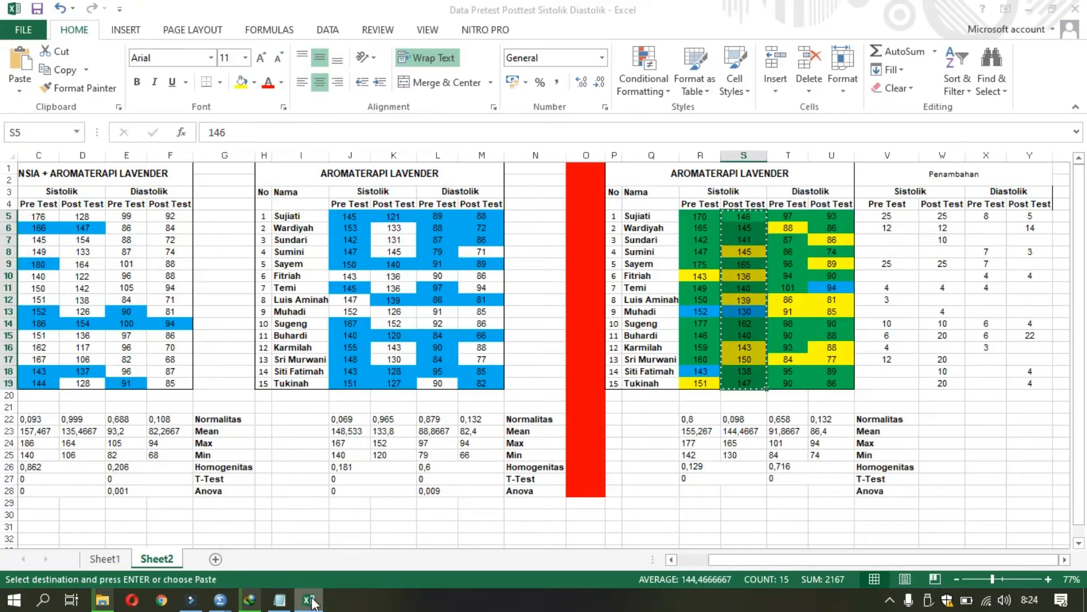
click(106, 560)
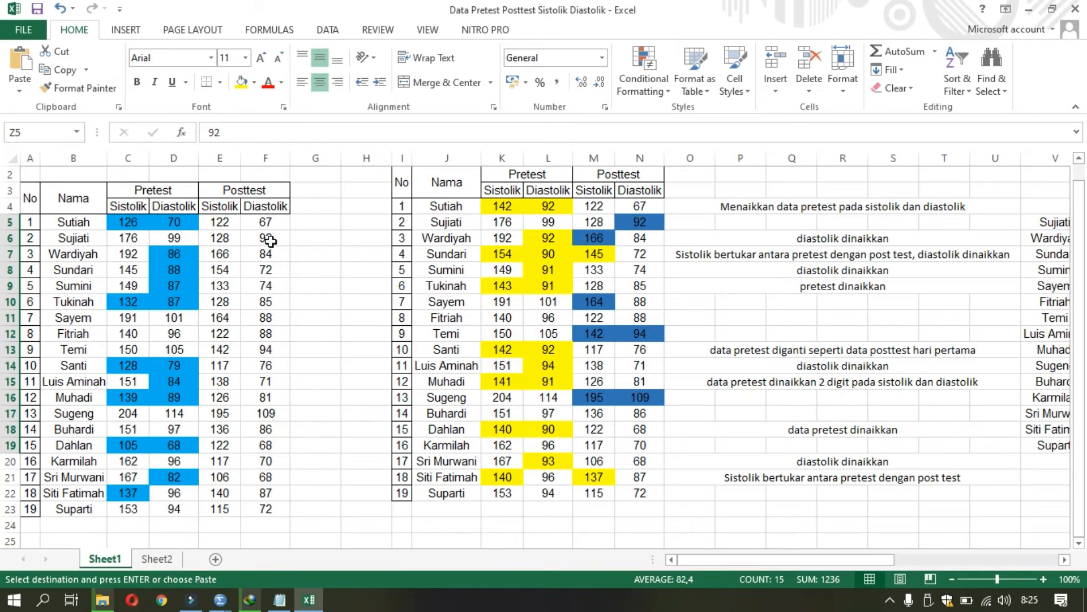
click(173, 221)
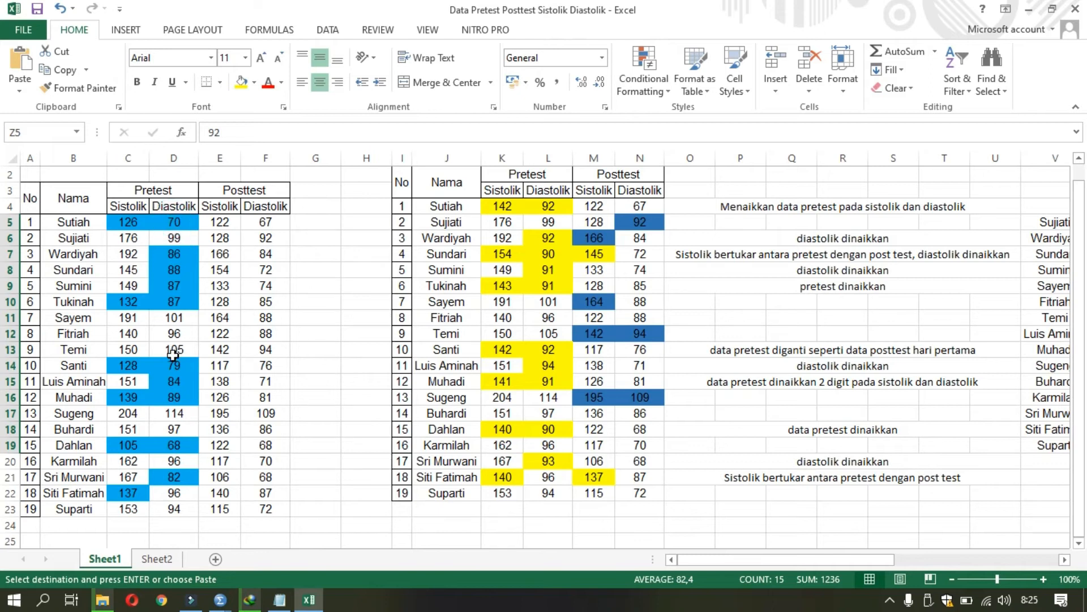
shift+click(180, 506)
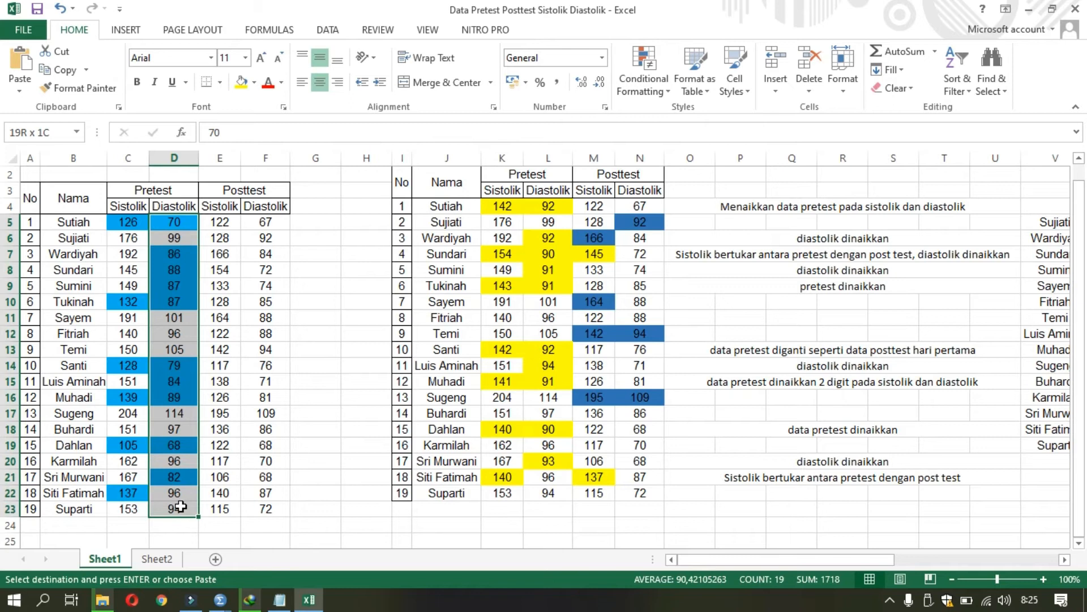
key(ctrl+v)
key(ctrl+c)
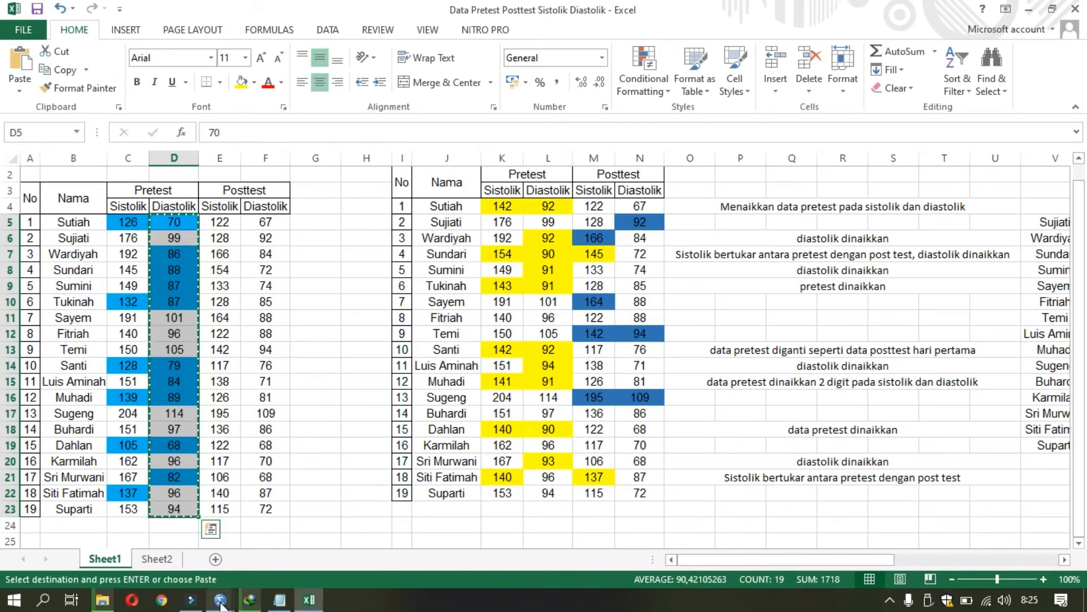
Switch to the SPSS Data Editor and paste the copied pretest values into the sistolik column starting at case 8
mouse_move(221, 601)
mouse_move(190, 566)
click(249, 567)
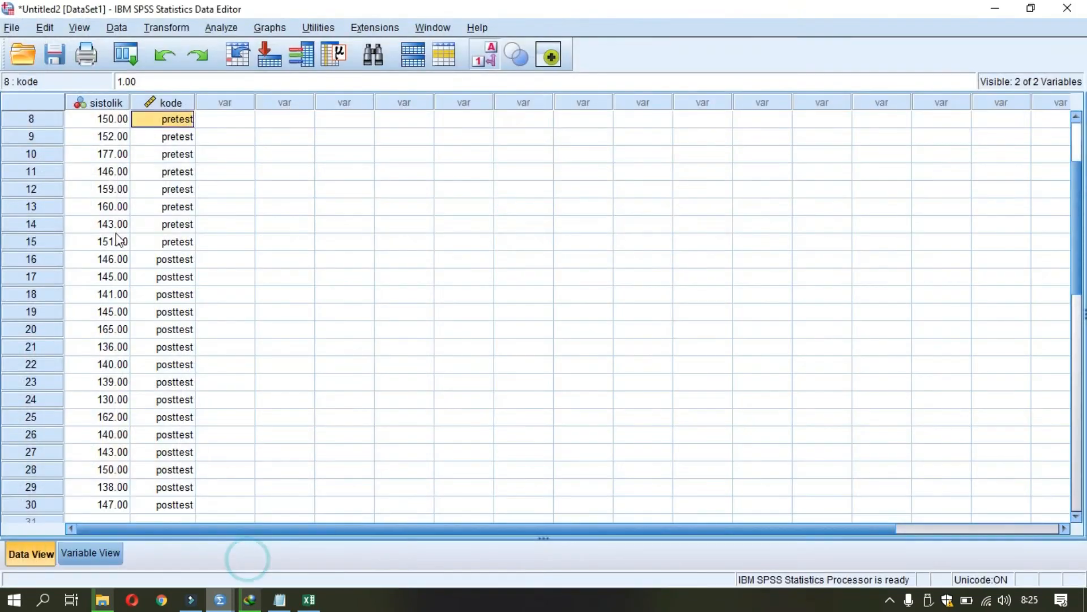
click(92, 117)
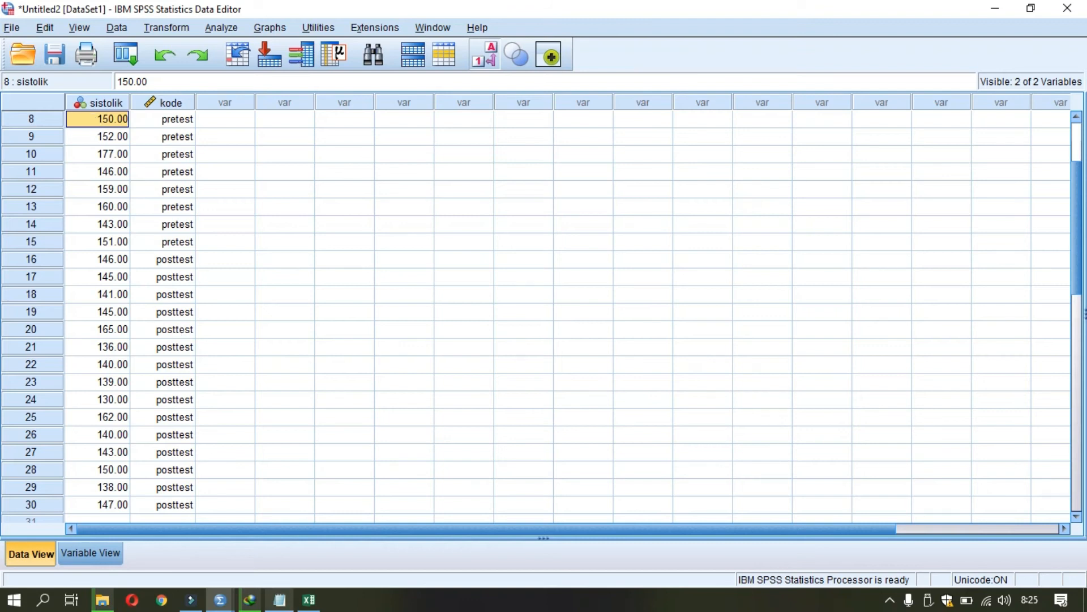
Return to Excel and copy the posttest Diastolik values in F5:F23 of Sheet1
mouse_move(220, 601)
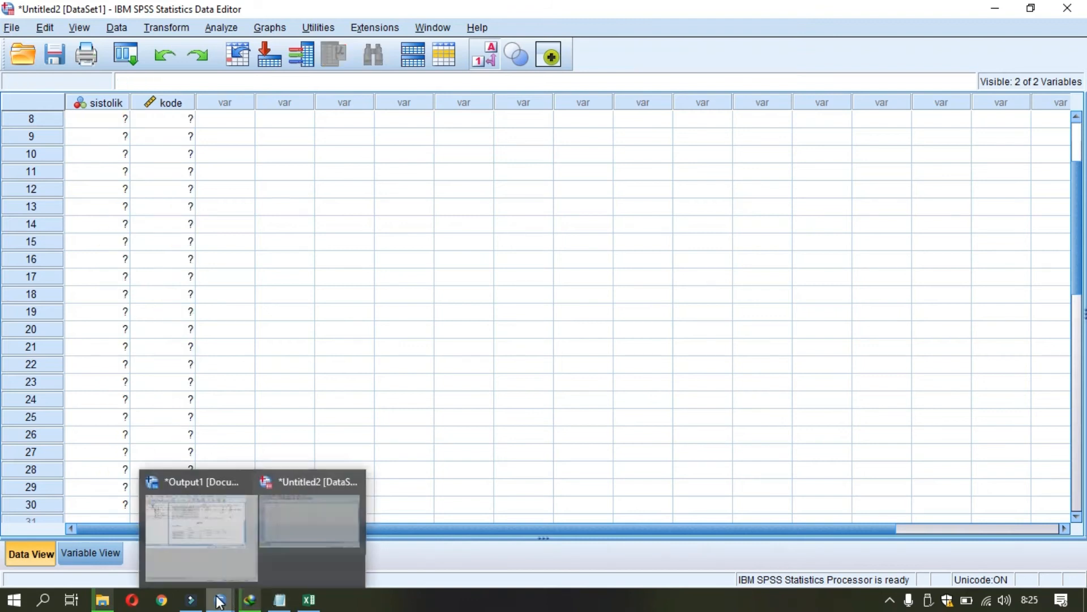
click(308, 599)
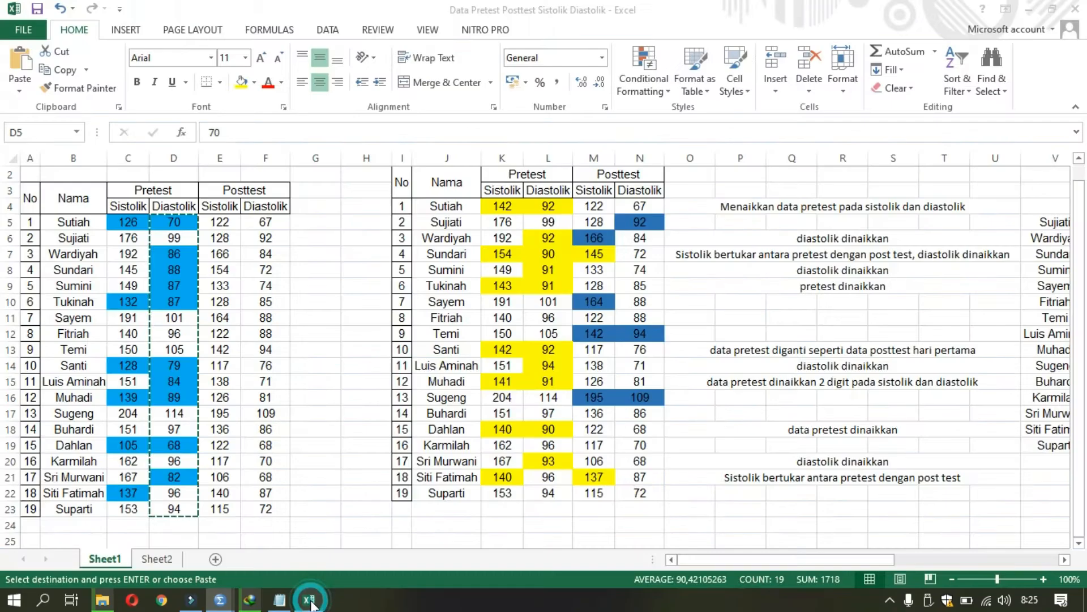
click(266, 222)
drag(270, 375, 270, 505)
key(ctrl+c)
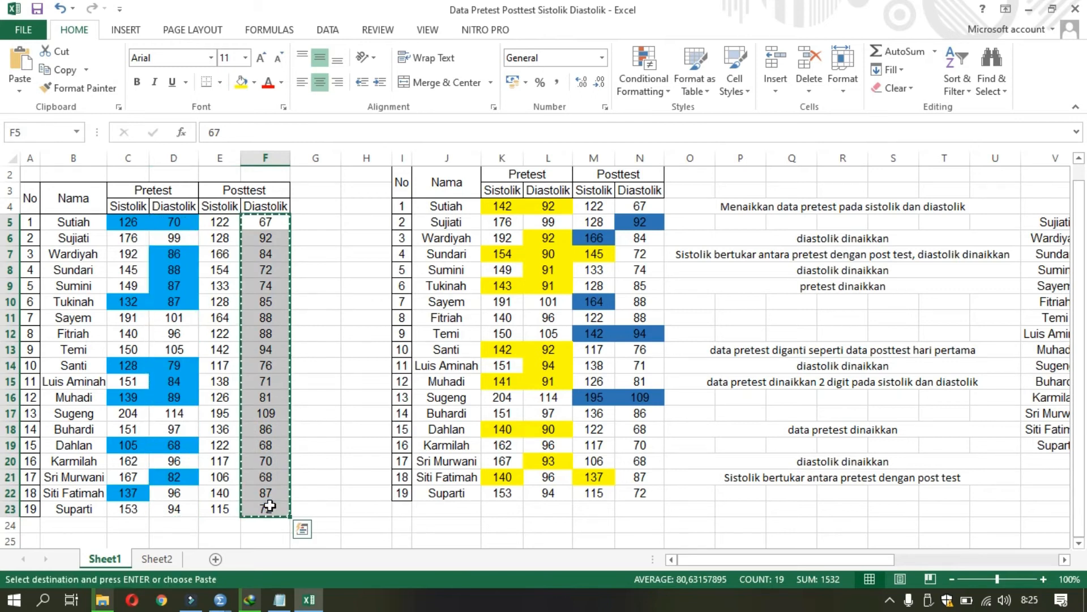
Switch to the SPSS Data Editor and paste the copied posttest values into the sistolik column starting at case 20
mouse_move(221, 600)
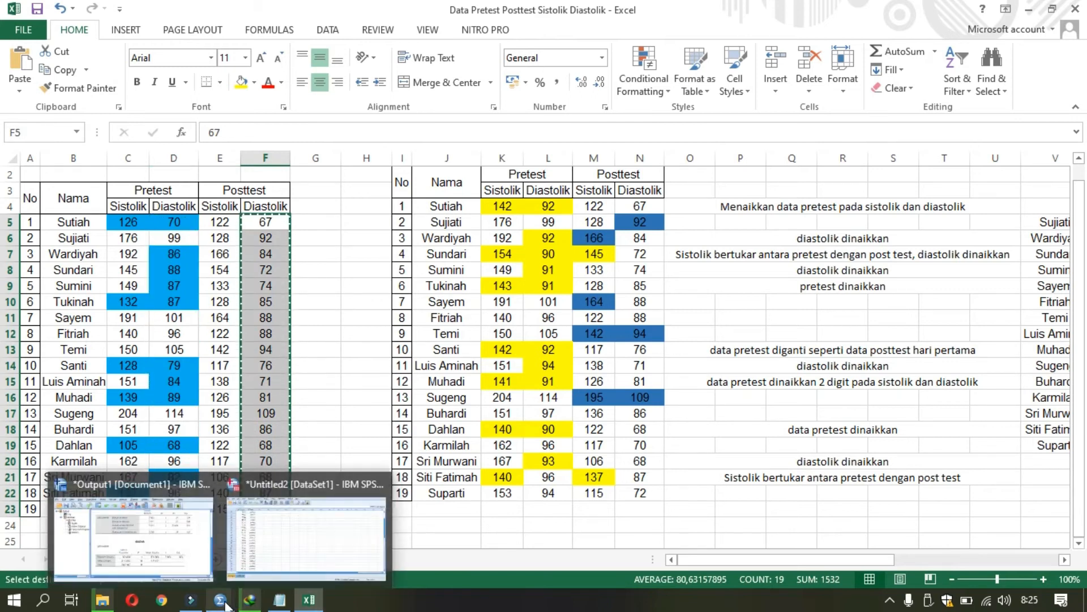
click(274, 562)
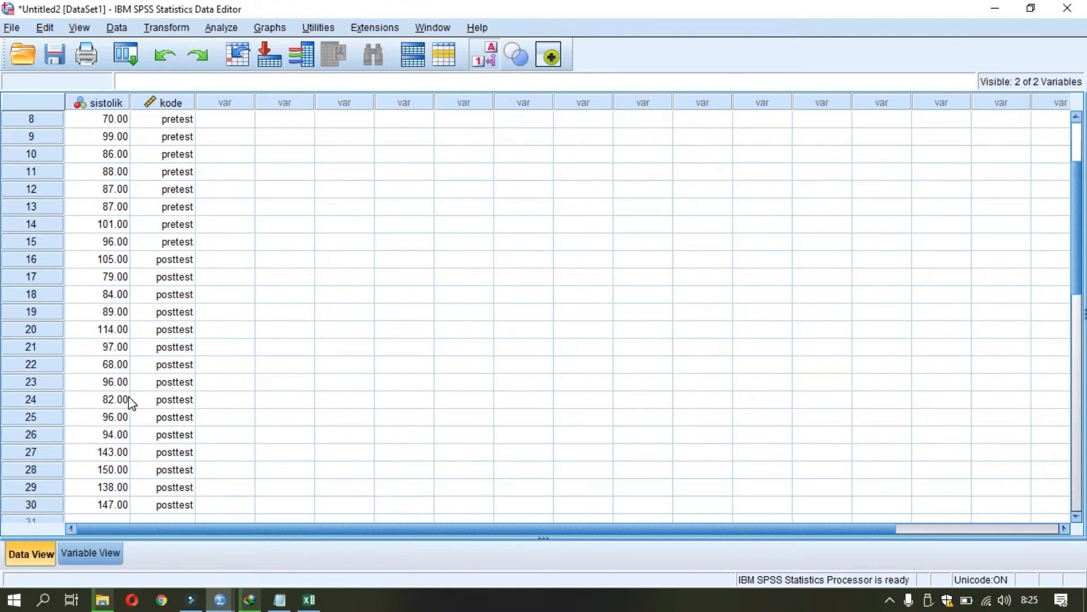
click(106, 331)
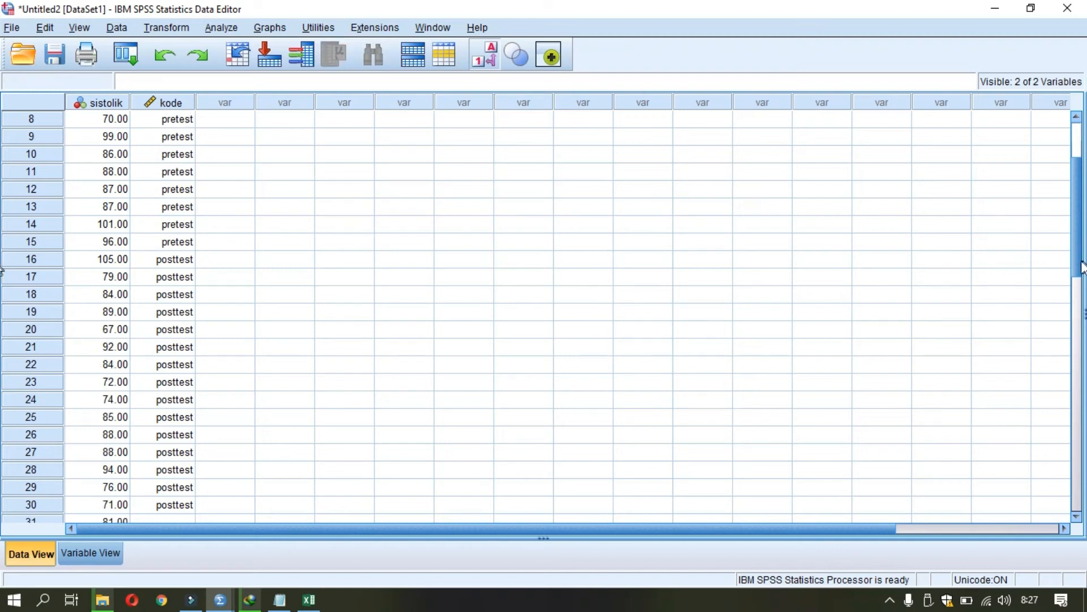
Change the kode of cases 16 to 19 to 1 so that they count as pretest
drag(1076, 259, 1074, 174)
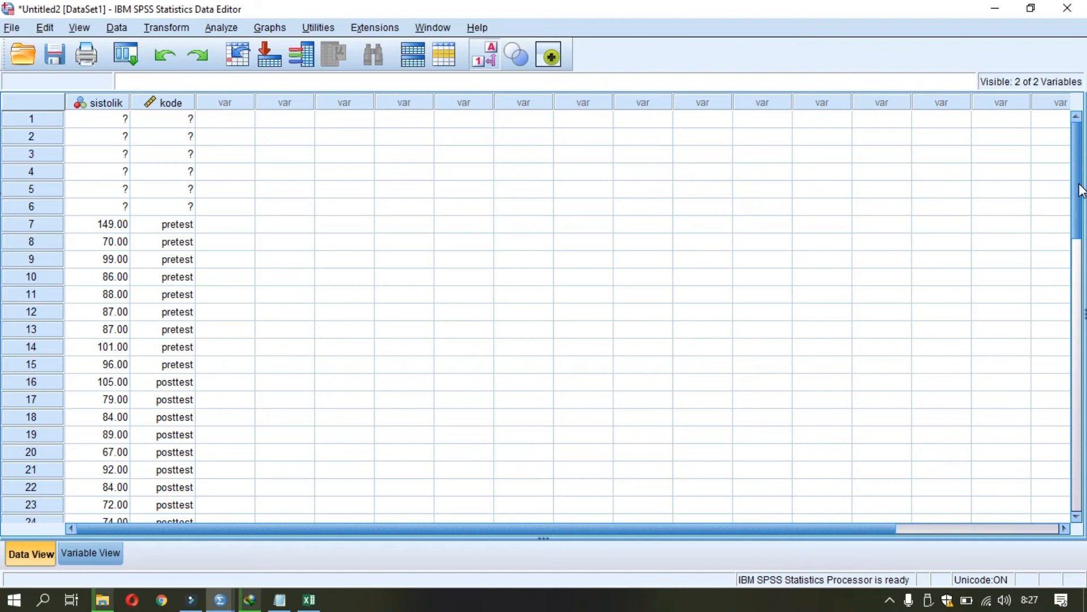
click(166, 384)
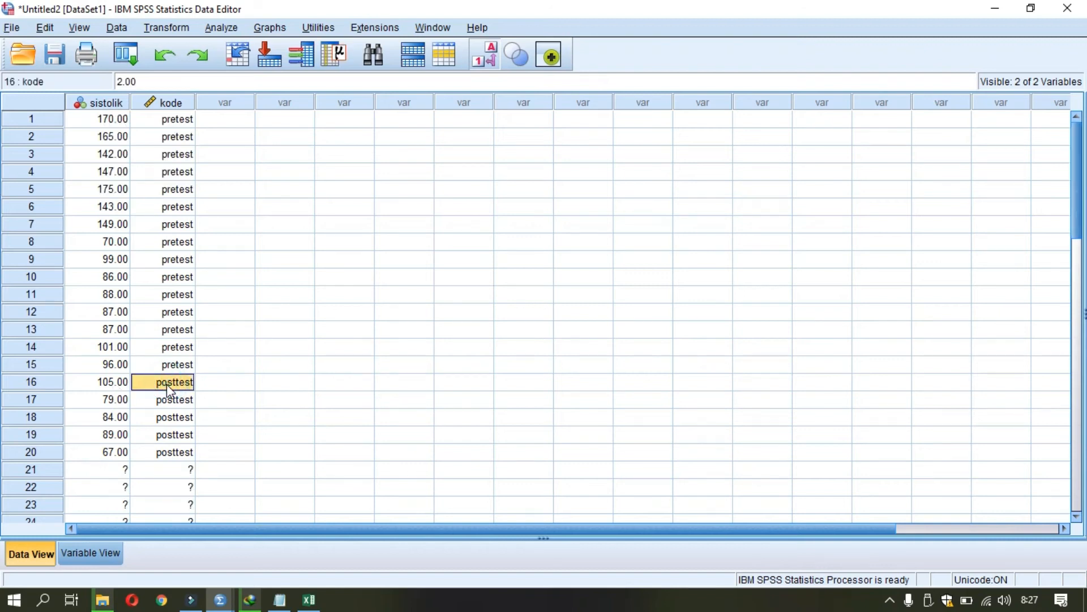
text(1)
key(Return)
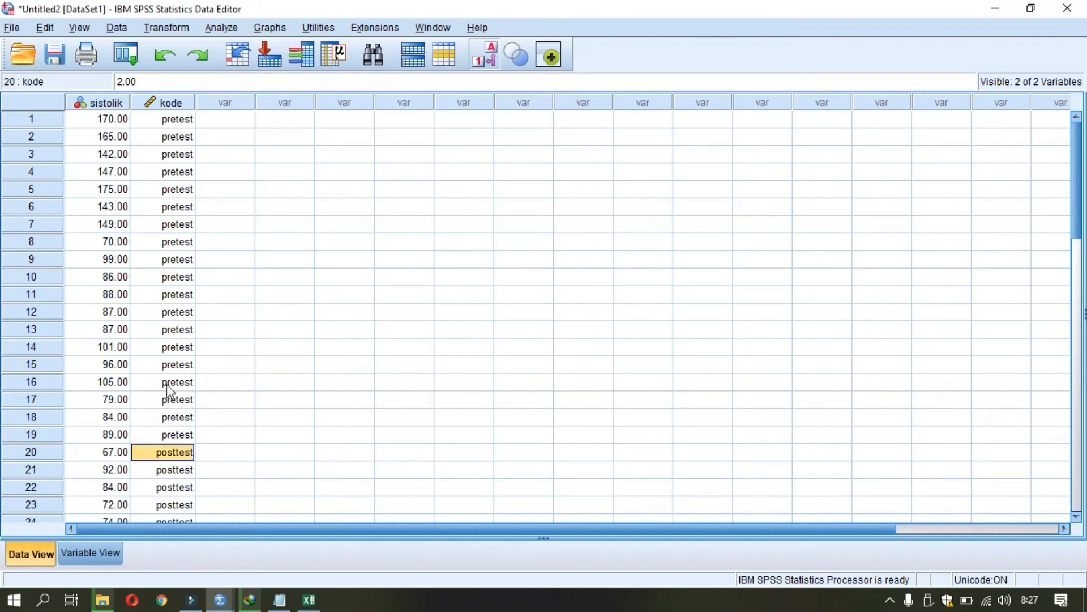
Fill the empty kode cells of cases 31 to 38 with 2 for posttest
key(Down)
key(Down)
key(Down)
key(Down)
key(Down)
key(Down)
key(Down)
key(Down)
key(Down)
key(Down)
key(Down)
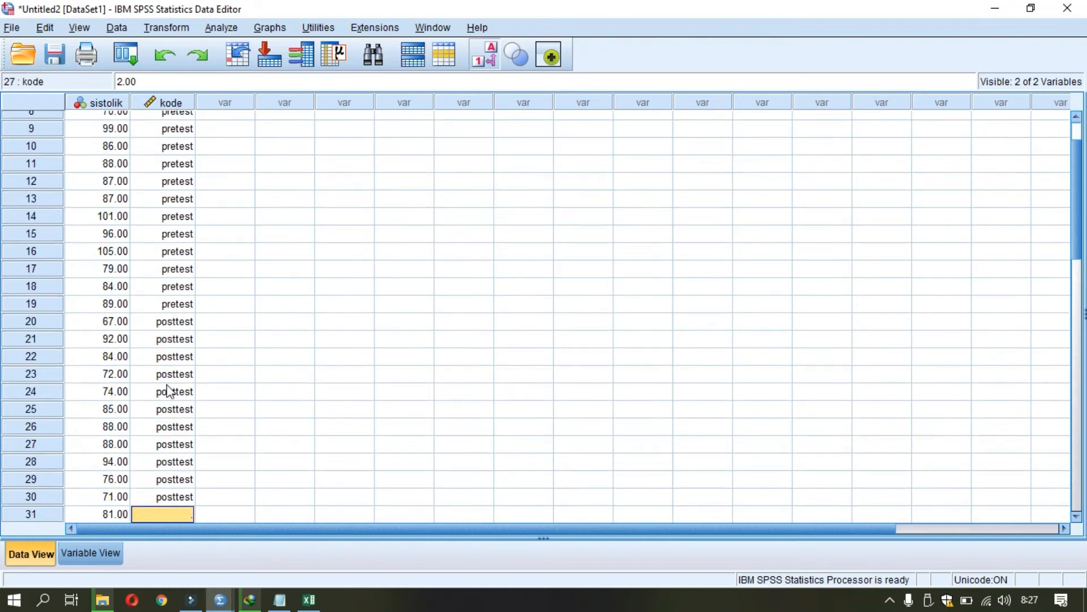
key(Down)
key(Down)
key(Down)
key(Down)
key(Down)
key(Down)
key(Down)
key(Down)
key(Down)
key(Down)
key(Down)
key(Down)
key(Down)
key(Down)
key(Down)
key(Down)
key(Up)
key(Up)
key(Up)
key(Up)
key(Up)
key(Up)
key(Up)
key(Up)
key(Up)
key(Up)
key(Up)
key(Up)
key(Up)
key(Up)
key(Up)
key(Up)
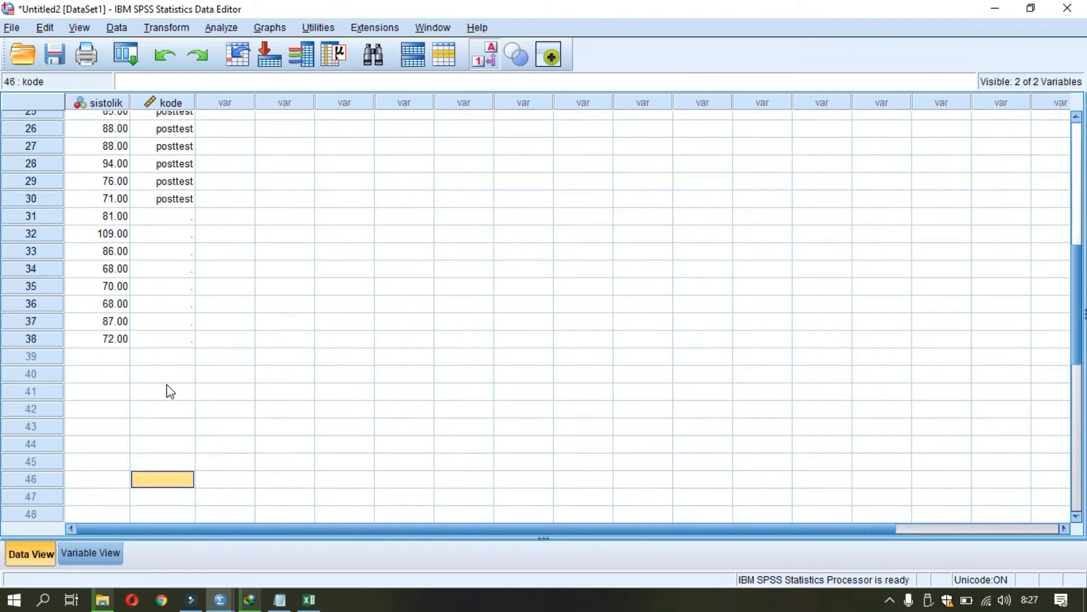
text(2)
key(Return)
text(2)
key(Return)
key(2)
key(Return)
key(2)
key(Return)
key(2)
key(Return)
key(2)
key(Return)
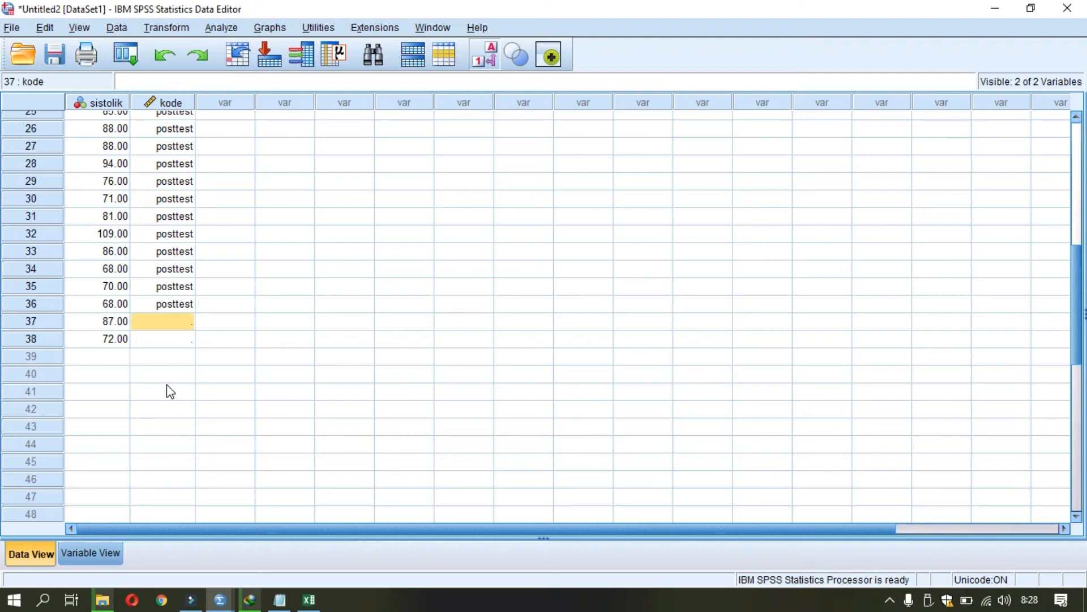
text(2)
key(Return)
text(2)
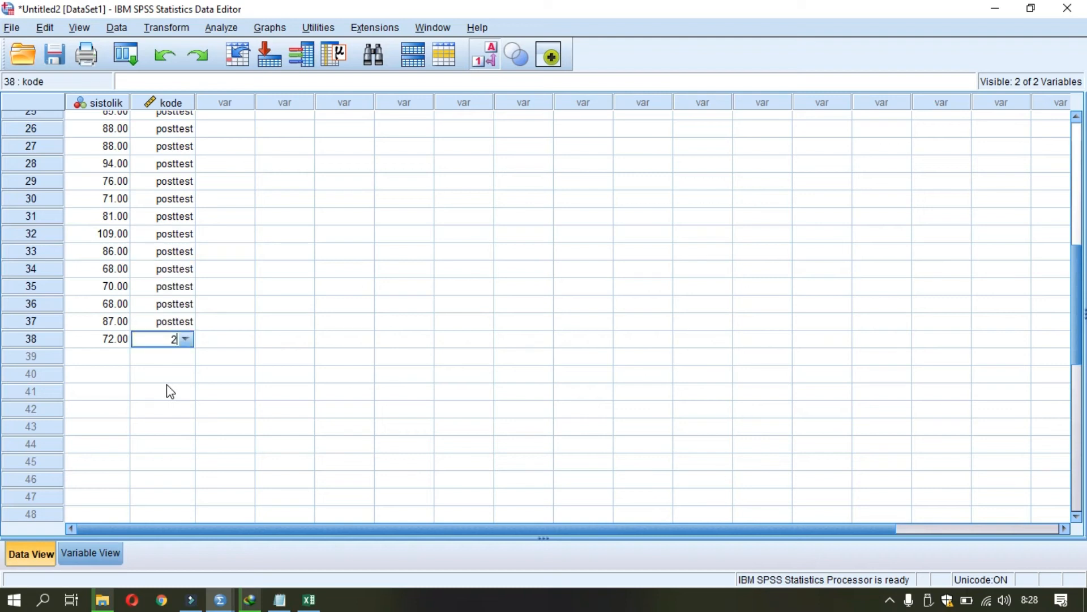
key(Return)
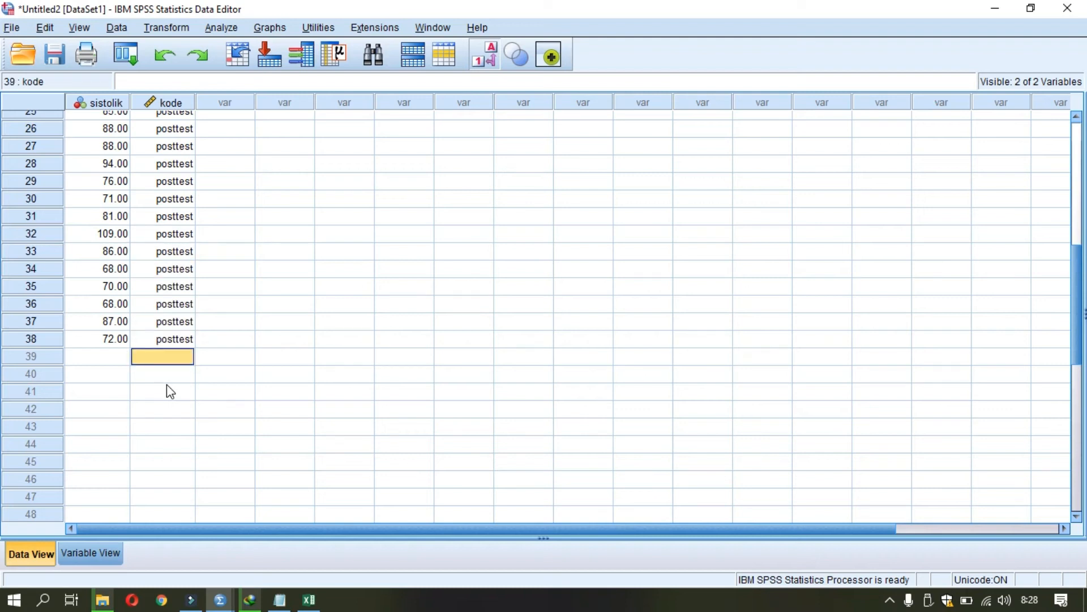
Review the kode entries from the last case back up to case 1
key(Up)
key(Up)
key(Up)
key(Up)
key(Up)
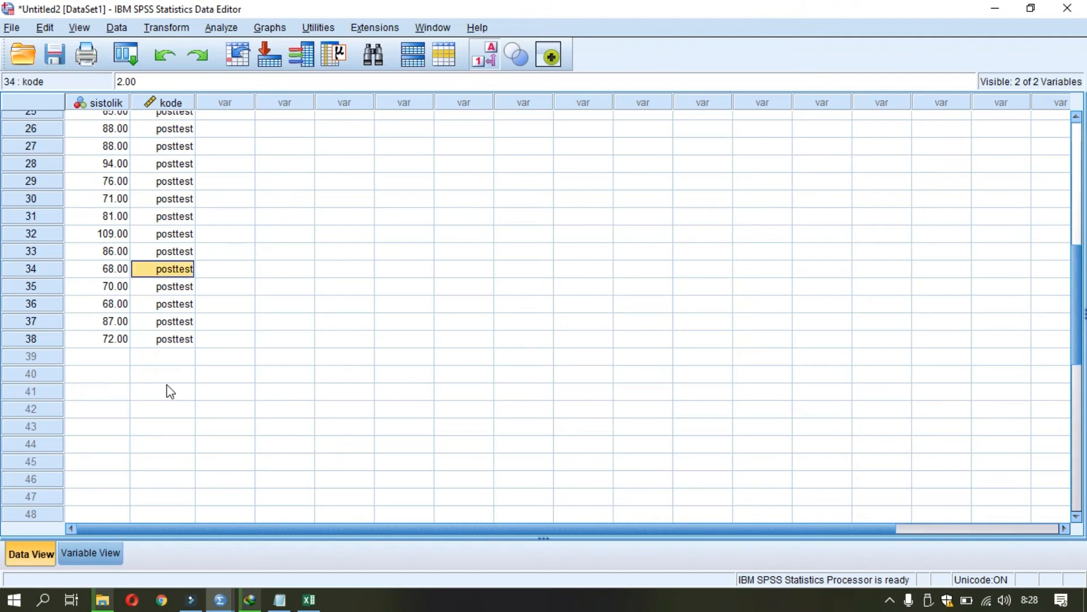
key(Up)
key(Up)
key(Up)
key(Up)
key(Up)
key(Up)
key(Up)
key(Up)
key(Up)
key(Up)
key(Up)
key(Up)
key(Up)
key(Up)
key(Up)
key(Up)
key(Up)
key(Up)
key(Up)
key(Up)
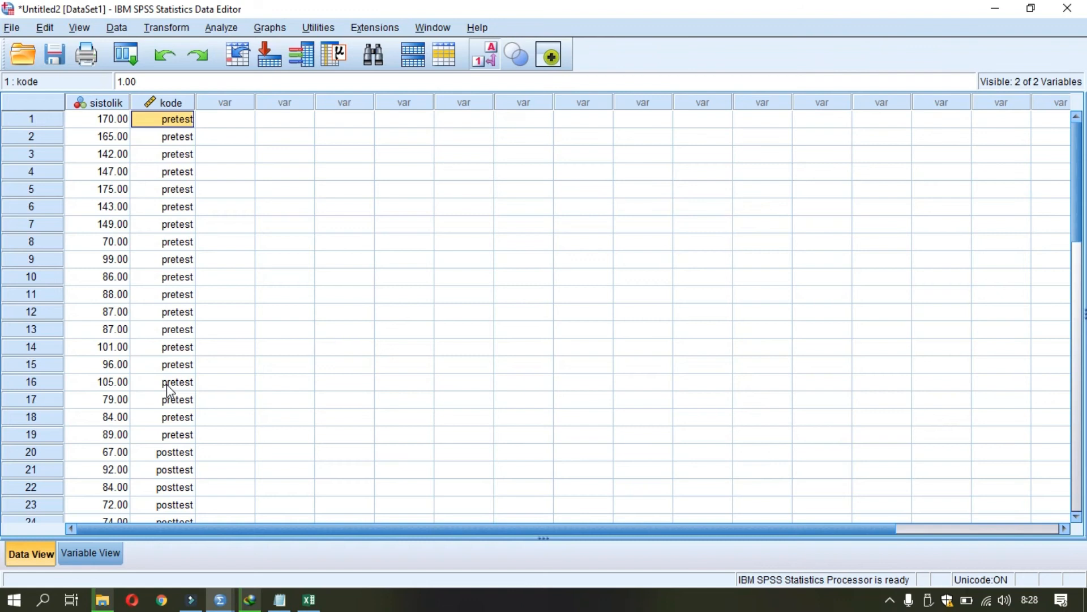
Run the One-Way ANOVA again with data sistolik as the dependent variable and Kode data as the factor
click(218, 29)
mouse_move(266, 141)
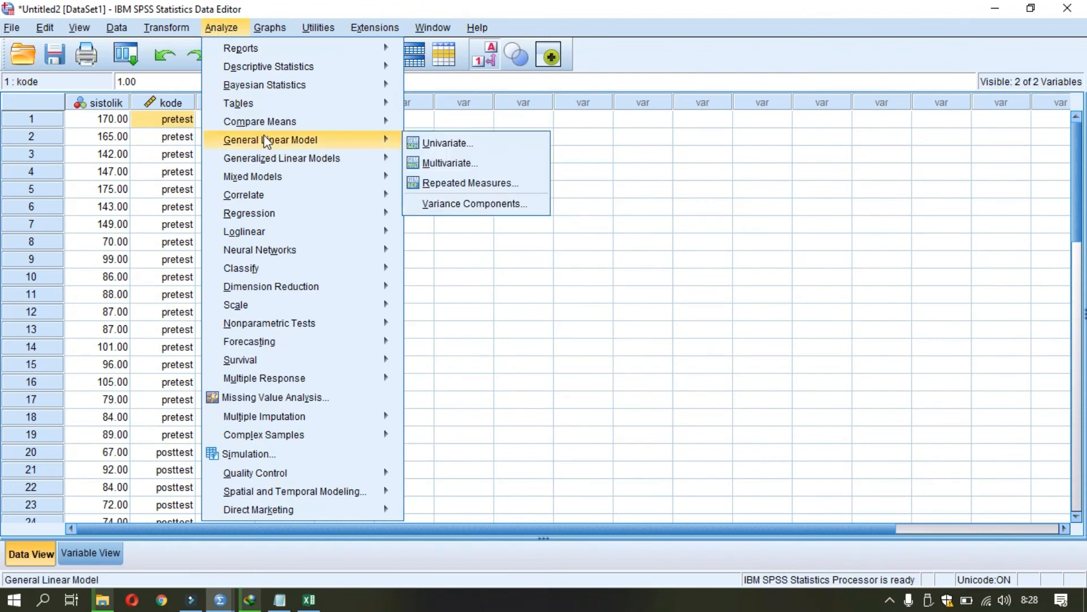
mouse_move(284, 103)
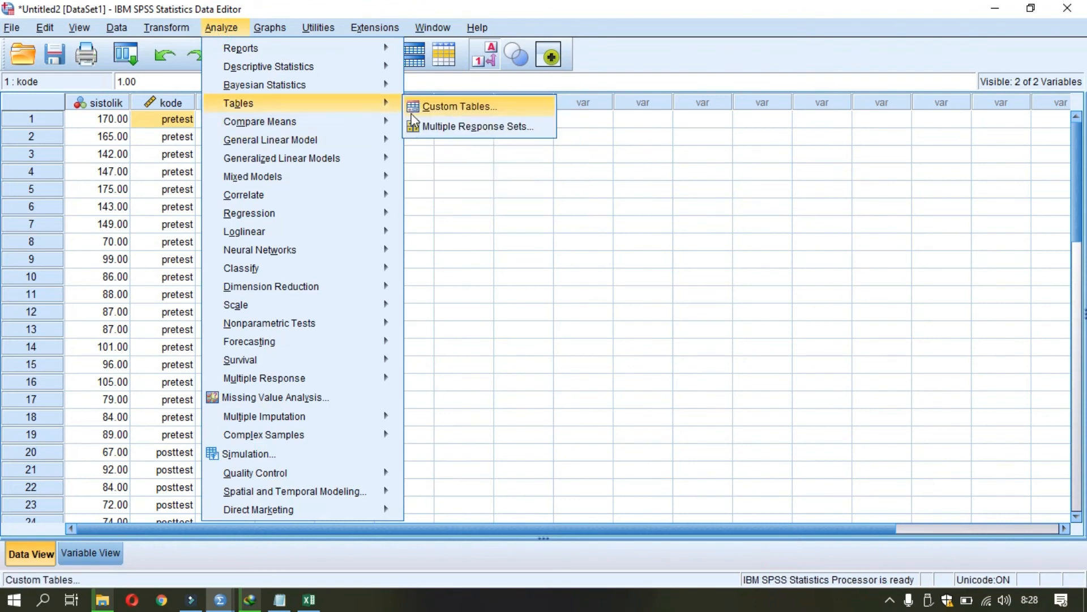
mouse_move(385, 121)
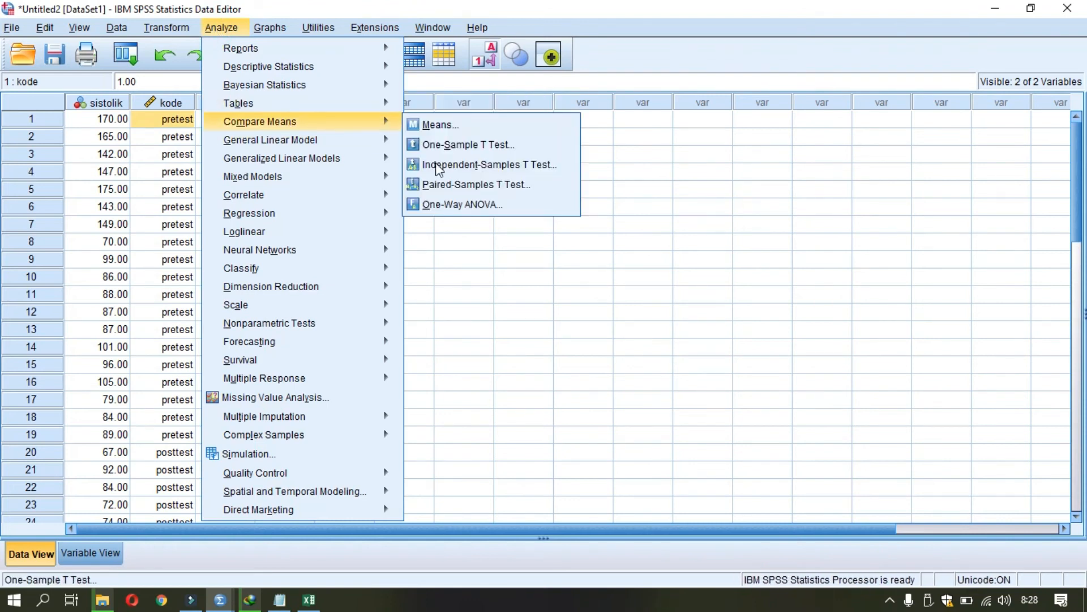
click(451, 204)
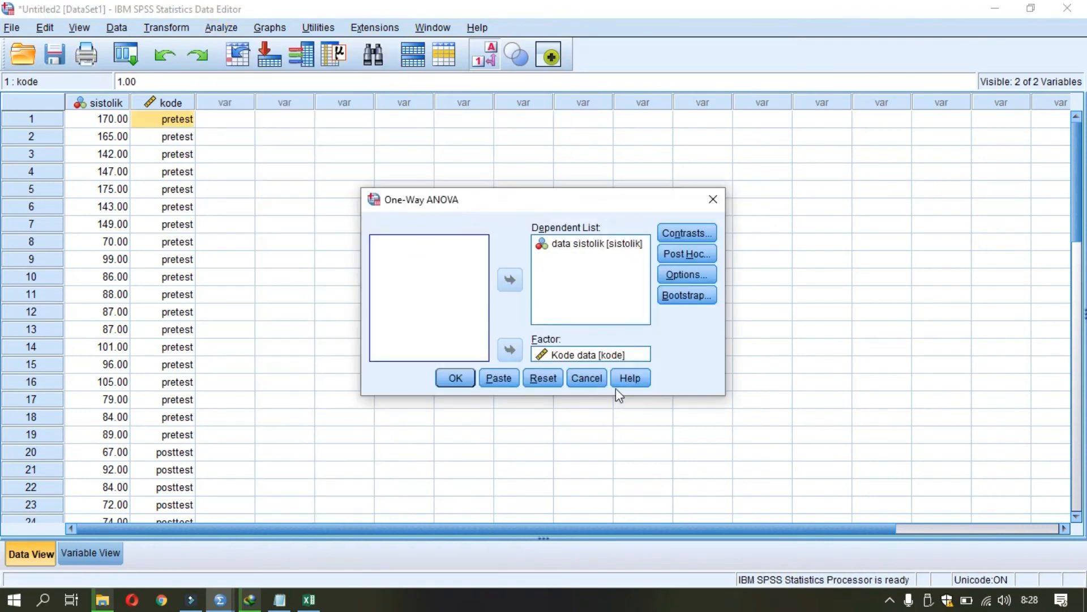
click(445, 379)
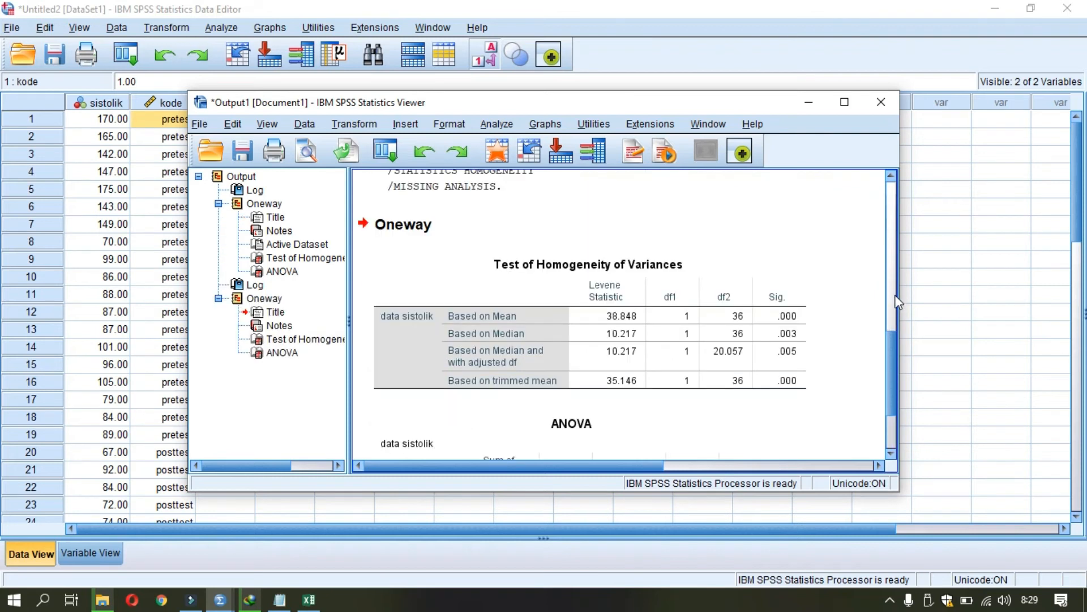
Examine the significance values in the new Test of Homogeneity of Variances and ANOVA tables
mouse_move(893, 359)
mouse_down()
mouse_move(905, 414)
mouse_move(893, 364)
mouse_up()
click(743, 319)
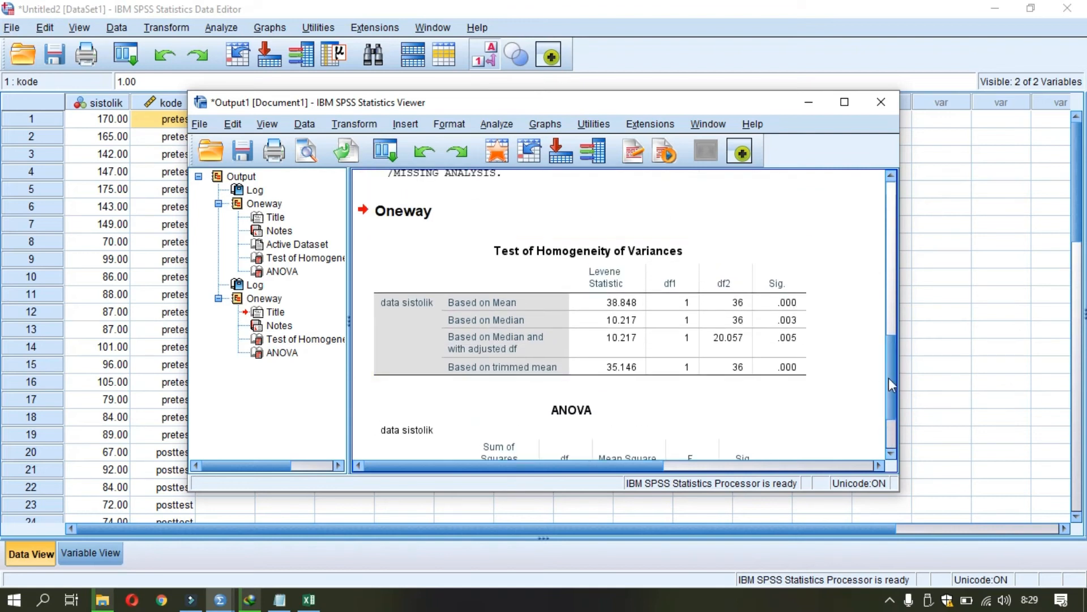
scroll(892, 380, down, 3)
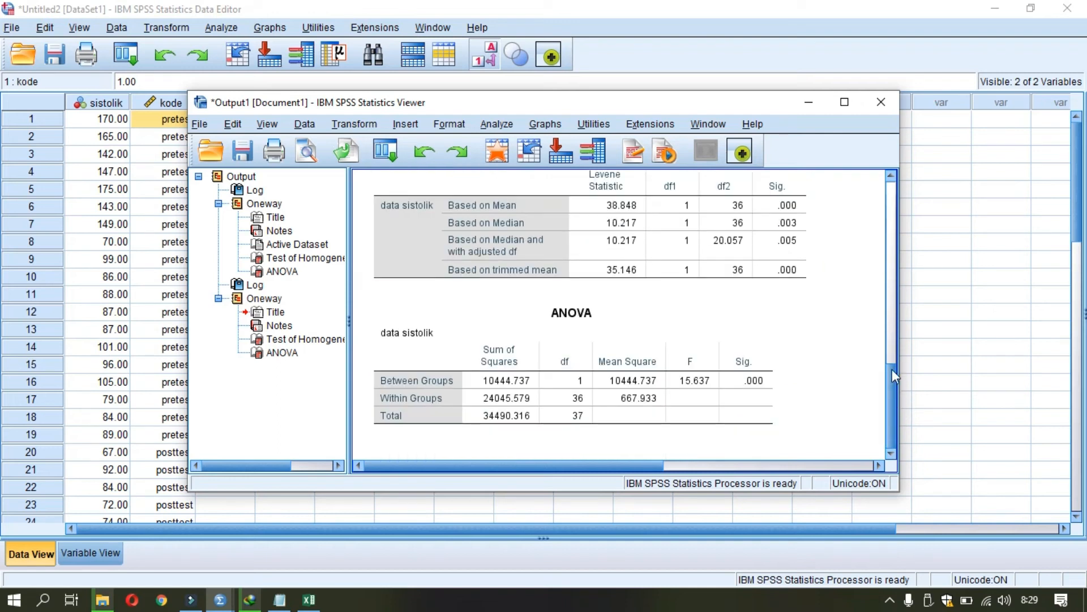
drag(893, 385, 893, 372)
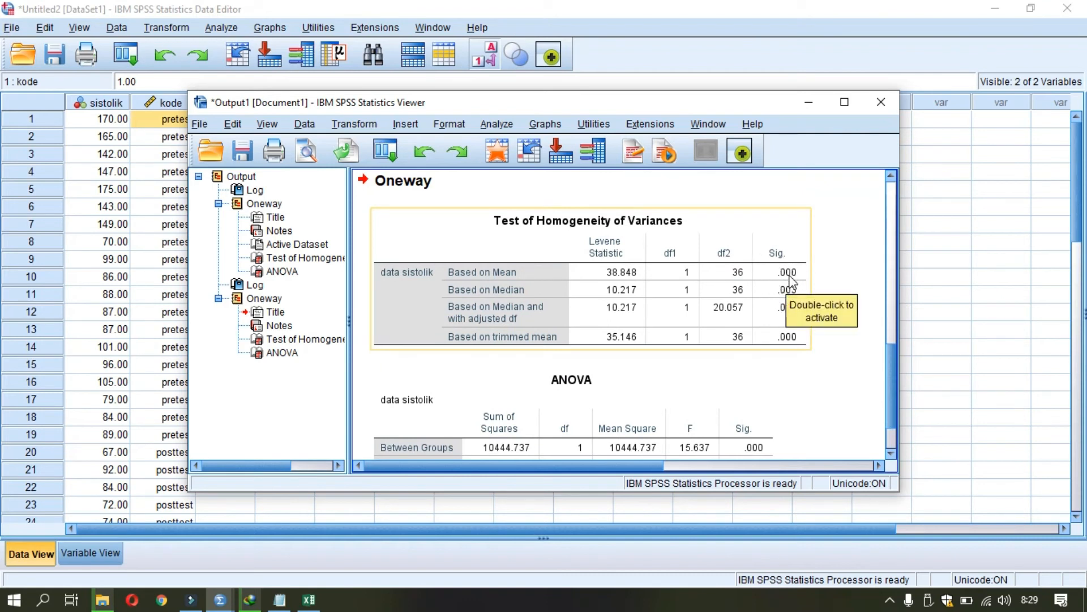
drag(889, 362, 893, 389)
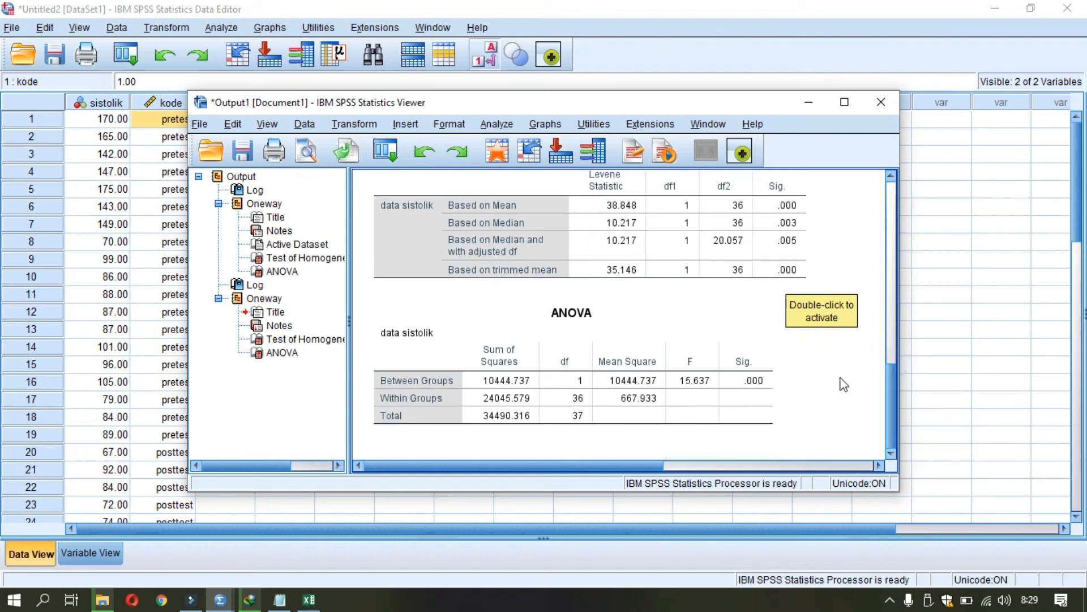
Read the Uji Homogenitas notes in Notepad on causes and handling of non-homogeneous data, and return to the Data Editor
click(282, 602)
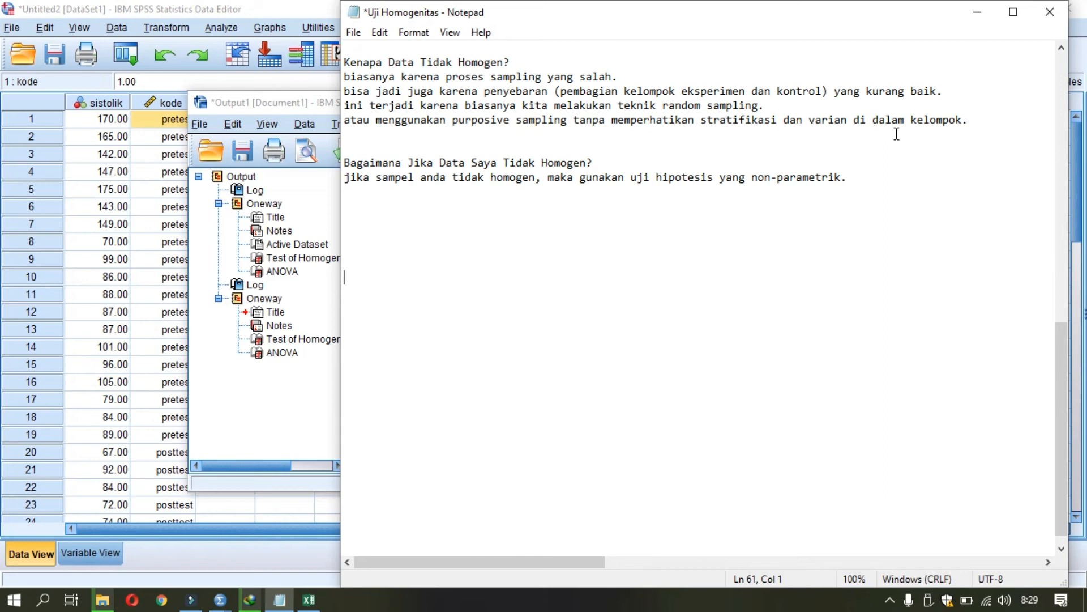
click(957, 134)
click(849, 179)
click(977, 13)
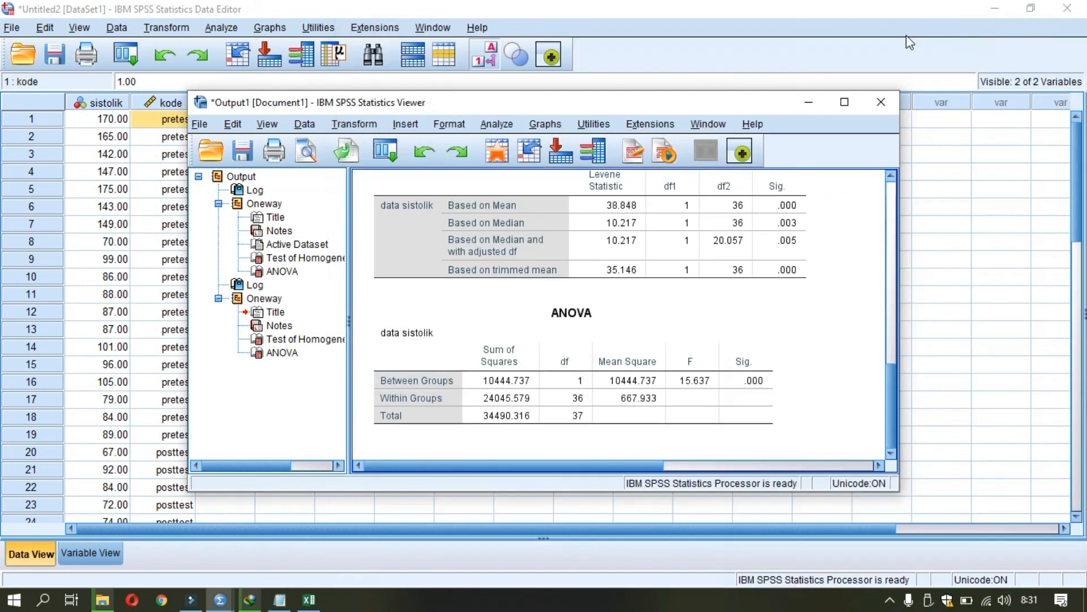
click(815, 99)
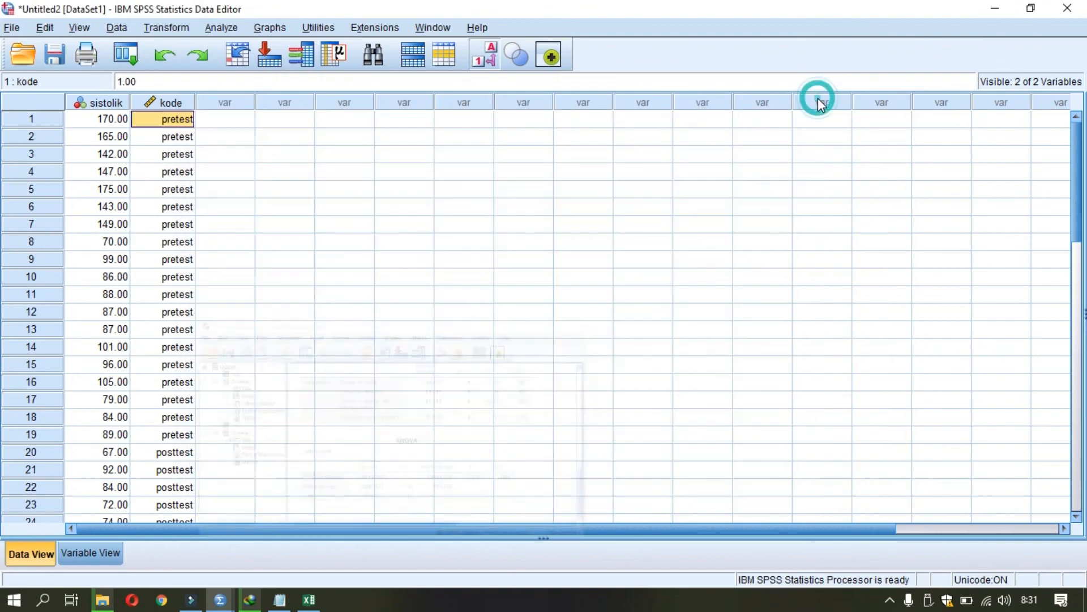